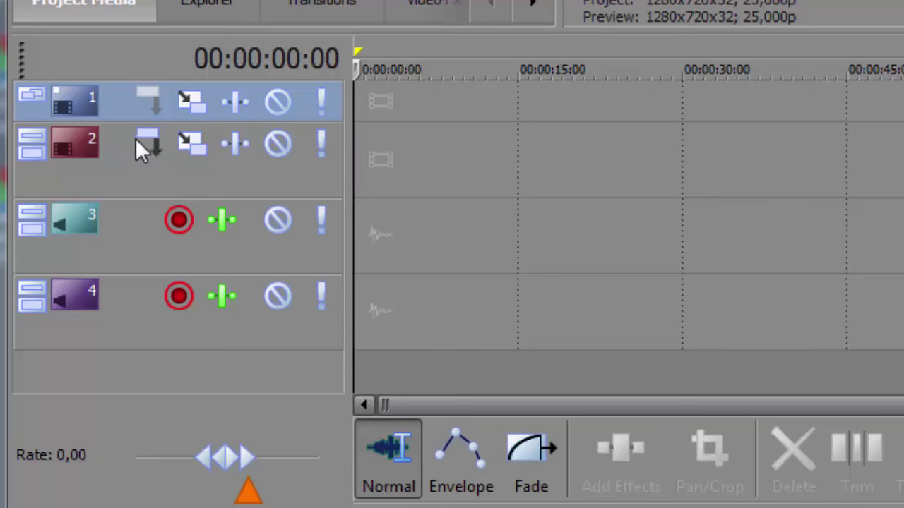
- Increase the first track's height, and reduce the height of all tracks so that all four fit in the timeline
{"action": "left_click_drag", "start_coordinate": [117, 125], "coordinate": [125, 212]}
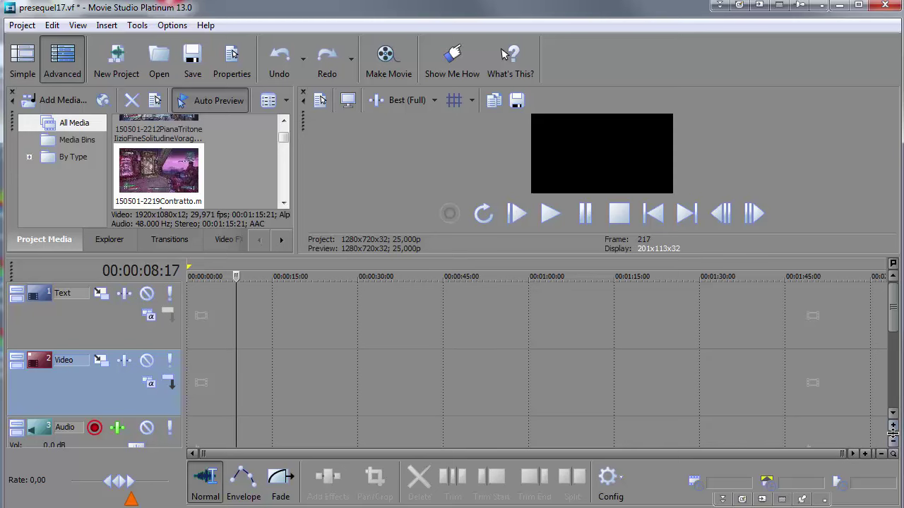
{"action": "left_click_drag", "start_coordinate": [893, 433], "coordinate": [892, 472]}
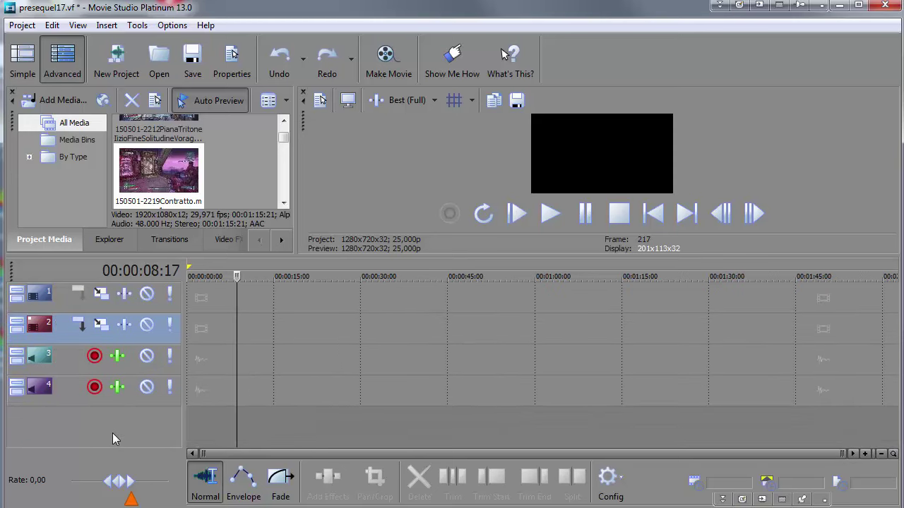
- Select all four tracks and increase their height together until the track names show
{"action": "left_click", "coordinate": [72, 394]}
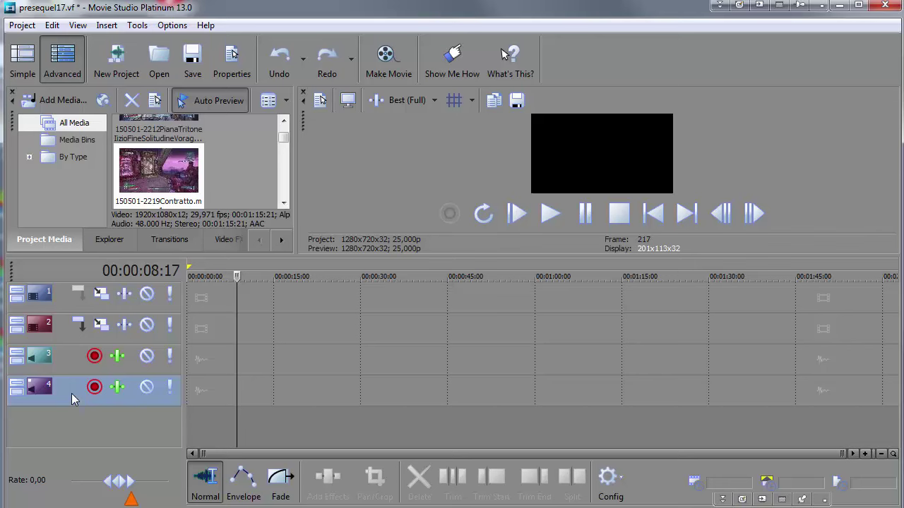
{"action": "key", "text": "shift+Up"}
{"action": "key", "text": "shift+Up"}
{"action": "key", "text": "shift+Up"}
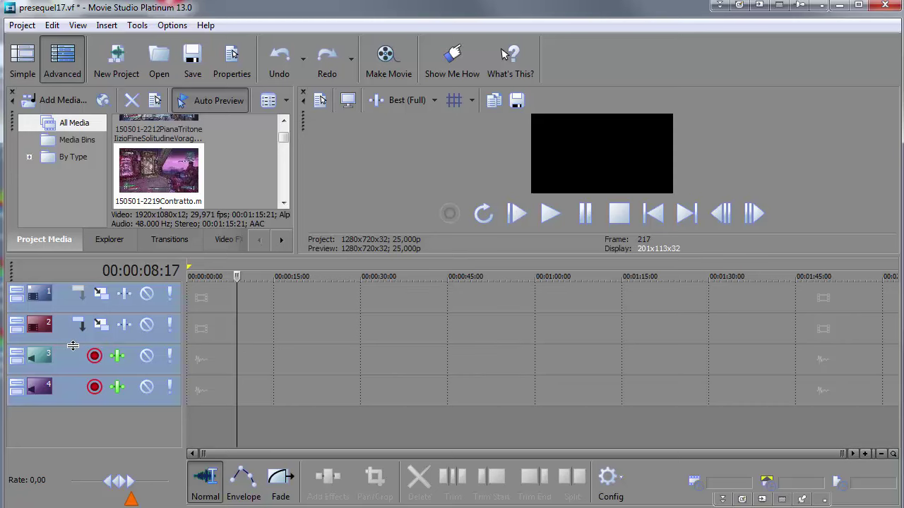
{"action": "left_click_drag", "start_coordinate": [73, 345], "coordinate": [66, 360]}
{"action": "key", "text": "grave"}
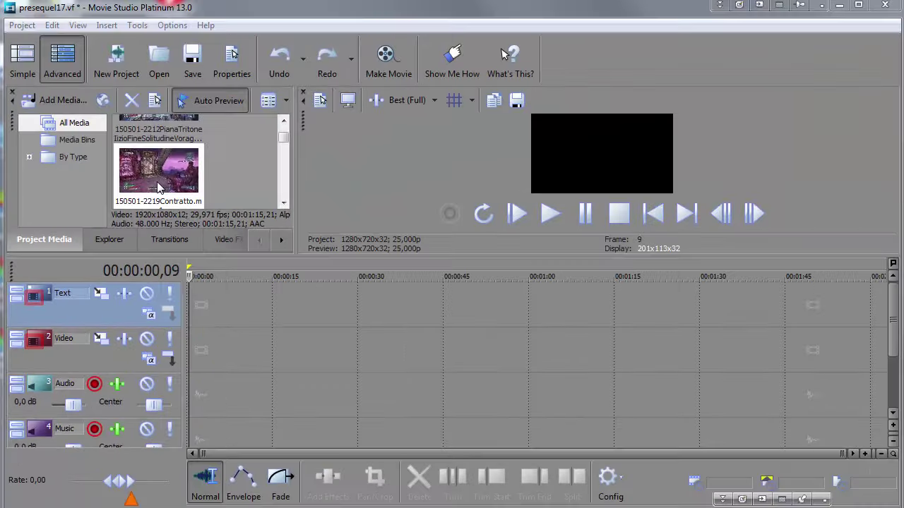
{"action": "left_click_drag", "start_coordinate": [156, 185], "coordinate": [199, 353]}
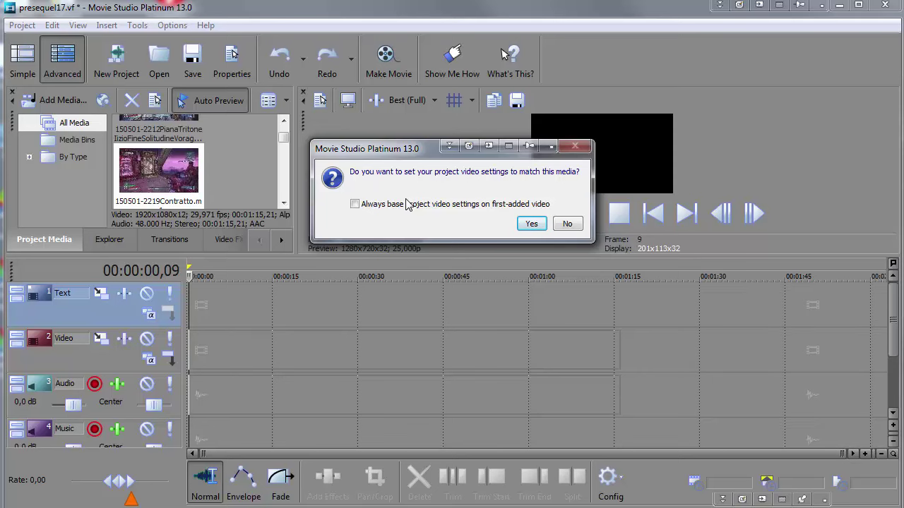
{"action": "left_click", "coordinate": [567, 224]}
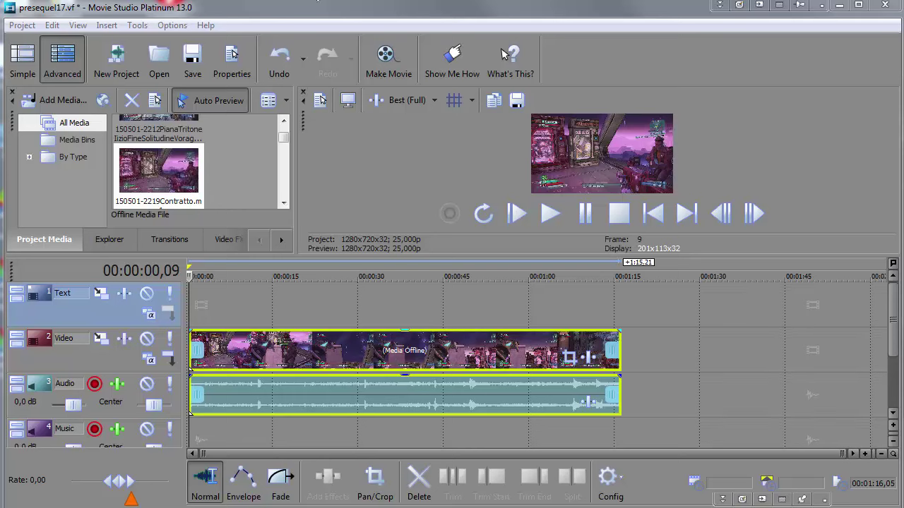
{"action": "key", "text": "ctrl+z"}
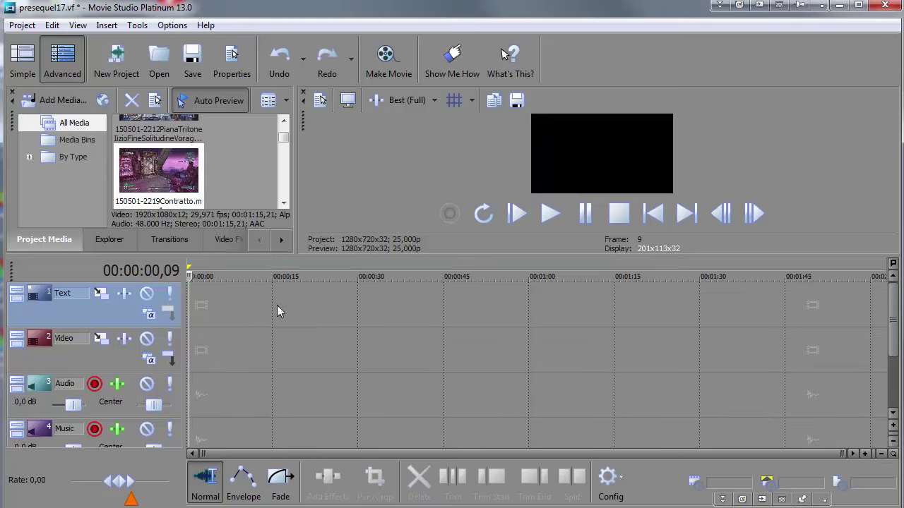
{"action": "double_click", "coordinate": [168, 185]}
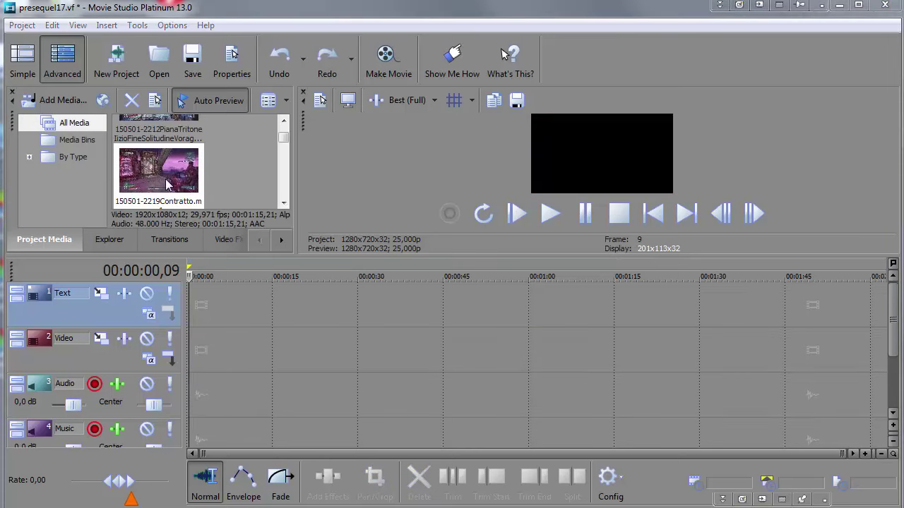
{"action": "left_click", "coordinate": [567, 225]}
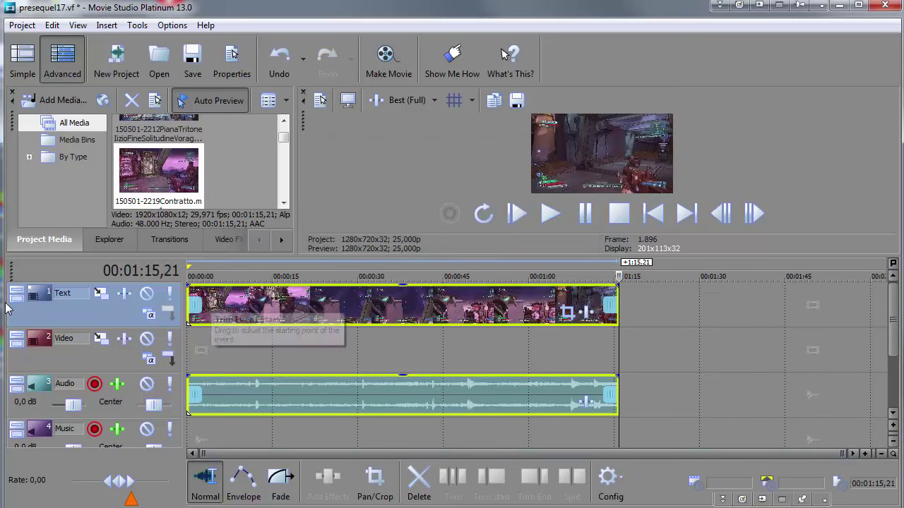
{"action": "left_click", "coordinate": [312, 350]}
{"action": "left_click", "coordinate": [256, 306]}
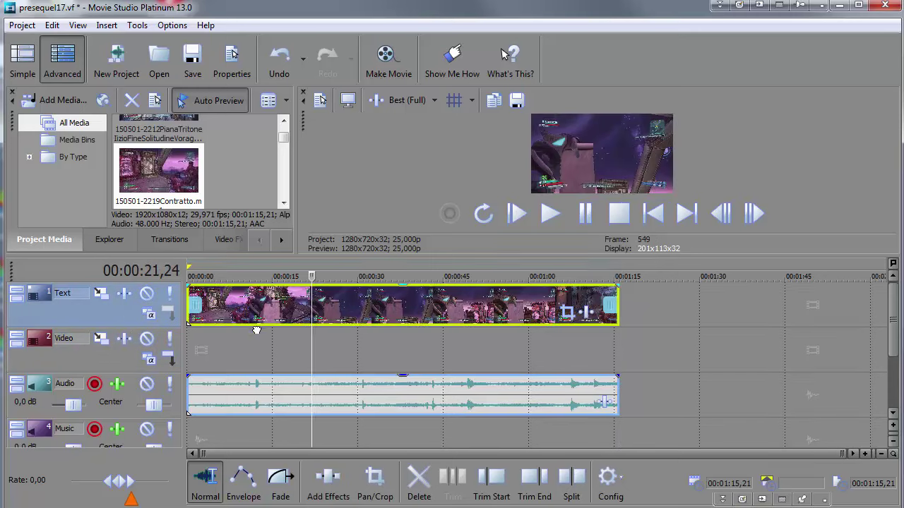
{"action": "left_click_drag", "start_coordinate": [256, 308], "coordinate": [256, 351]}
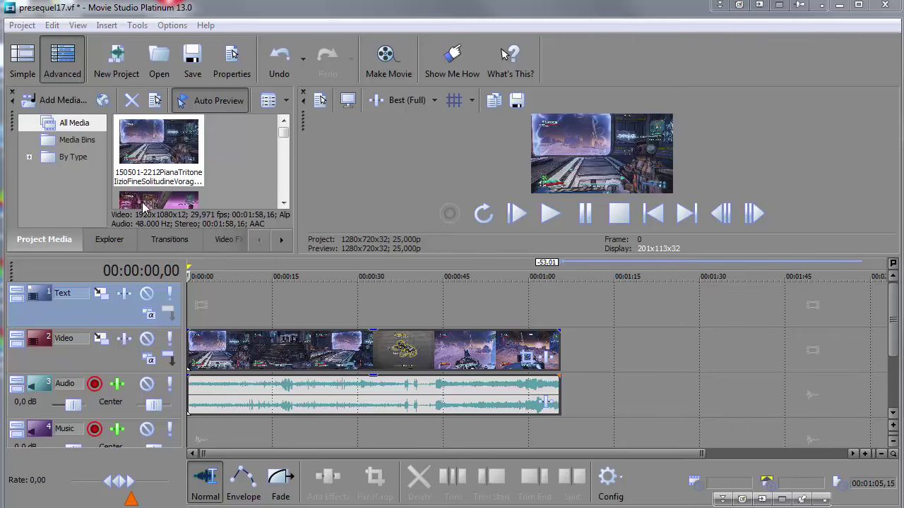
{"action": "left_click", "coordinate": [282, 203]}
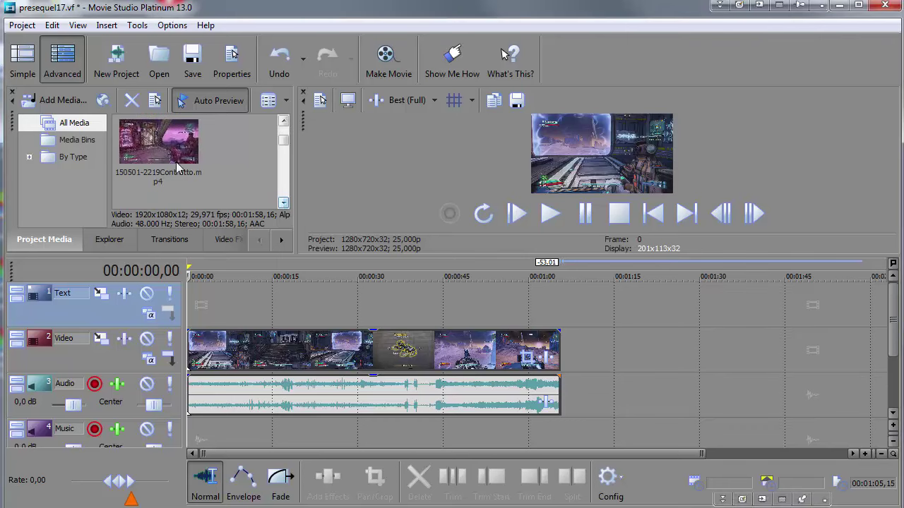
{"action": "left_click_drag", "start_coordinate": [159, 144], "coordinate": [577, 381]}
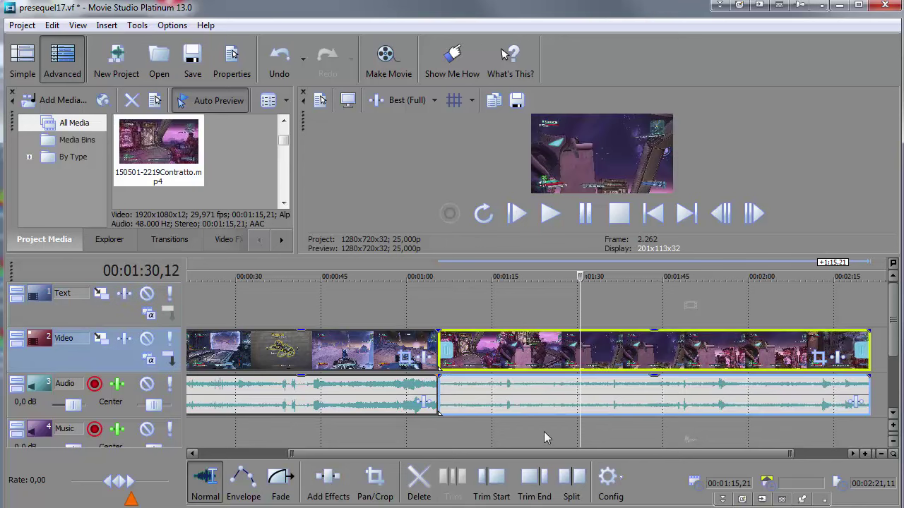
- Delete both clips from the timeline, leaving the Video and Audio tracks empty
{"action": "key", "text": "Delete"}
{"action": "left_click", "coordinate": [320, 339]}
{"action": "key", "text": "Delete"}
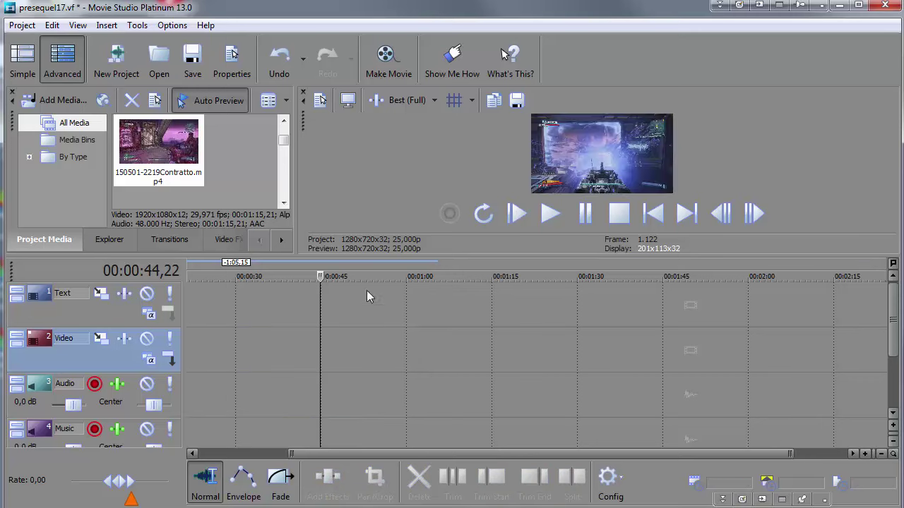
- Add all project media clips in sequence to the Video track, keeping the current project settings, and return to the timeline's beginning
{"action": "scroll", "coordinate": [285, 137], "scroll_direction": "up", "scroll_amount": 2}
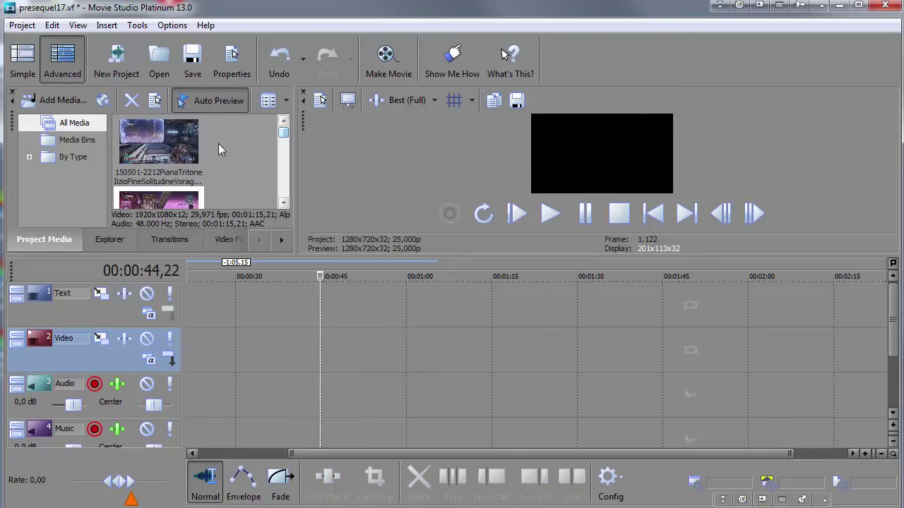
{"action": "left_click", "coordinate": [169, 141]}
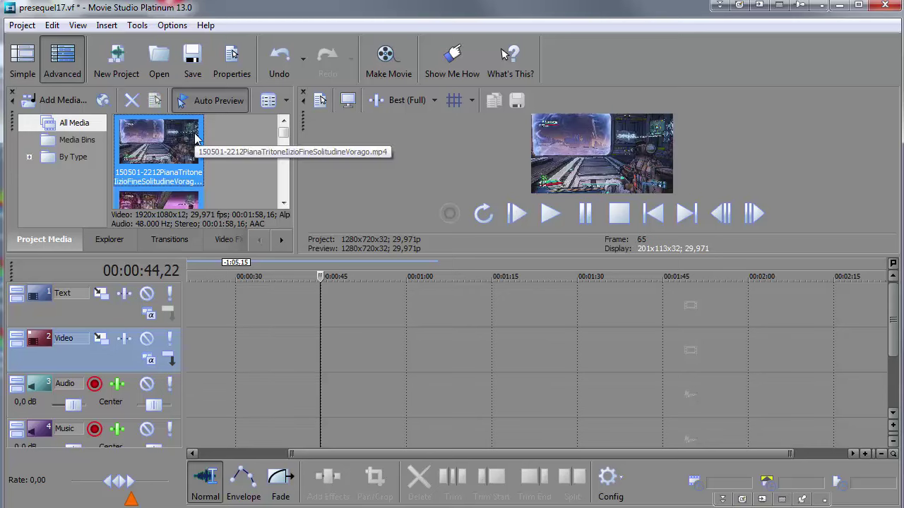
{"action": "left_click_drag", "start_coordinate": [258, 256], "coordinate": [191, 360]}
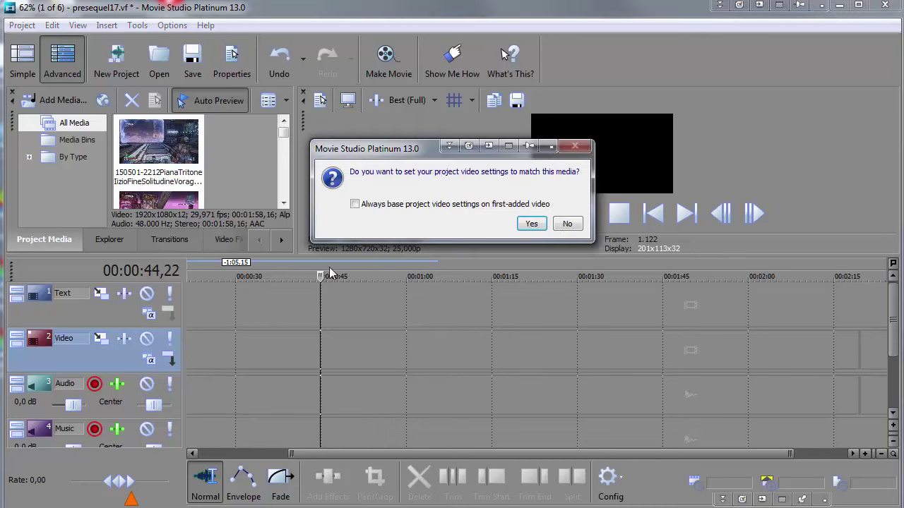
{"action": "left_click", "coordinate": [567, 225]}
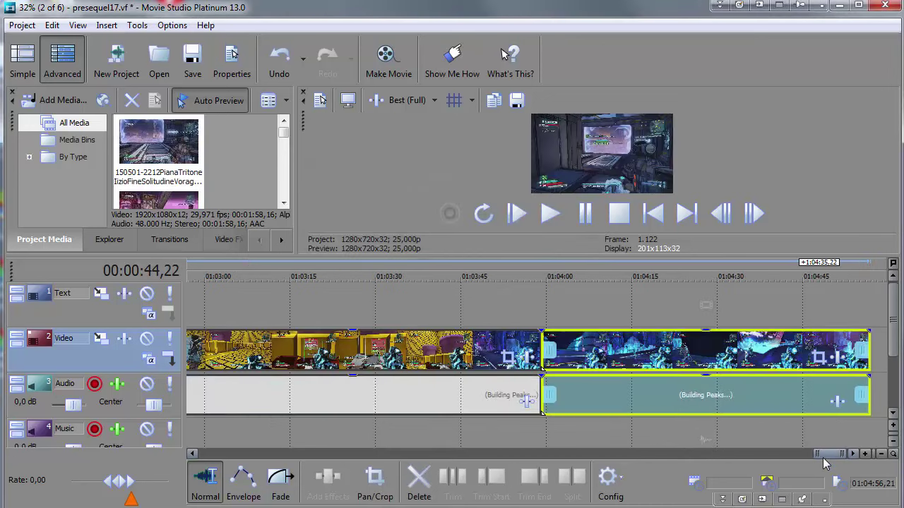
{"action": "left_click_drag", "start_coordinate": [828, 454], "coordinate": [211, 453]}
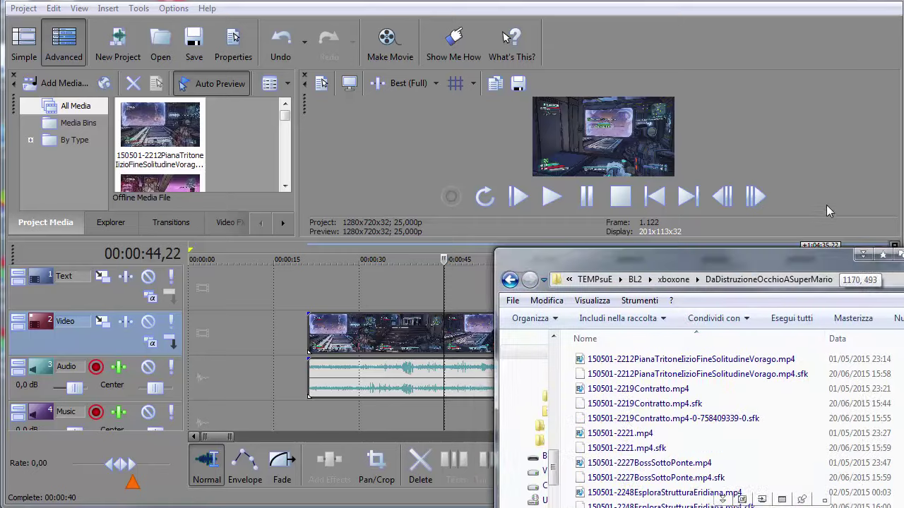
- Move the DaDistruzioneOcchioASuperMario folder window higher to view the clips' .sfk files
{"action": "left_click_drag", "start_coordinate": [777, 254], "coordinate": [643, 91]}
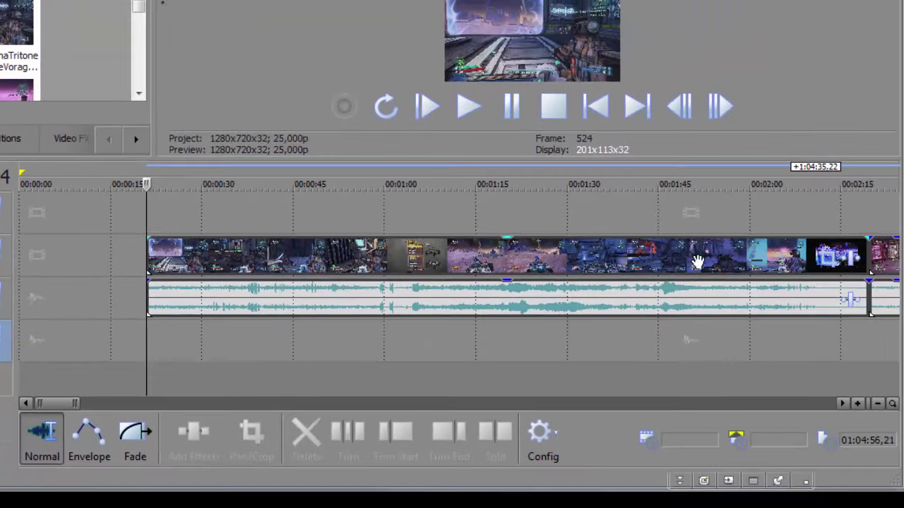
- Try moving the first clip on the Video track earlier, and return it to its original position
{"action": "left_click", "coordinate": [602, 265]}
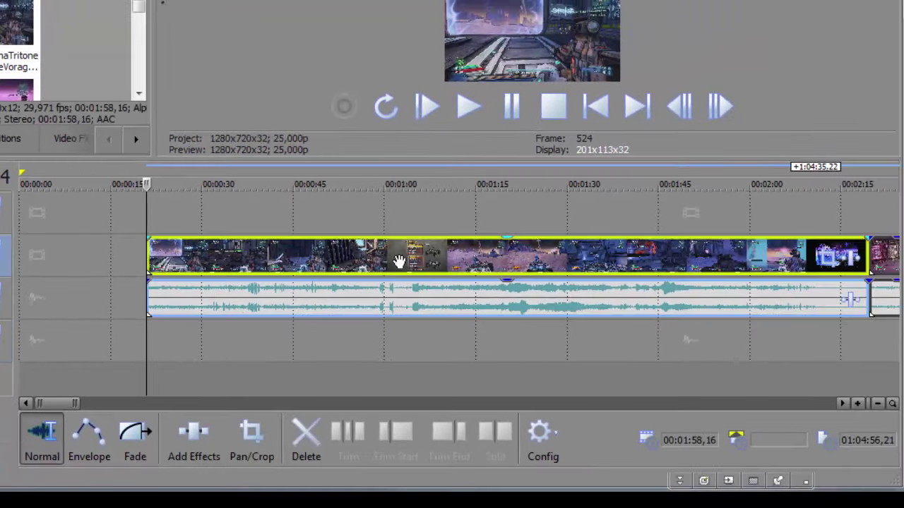
{"action": "left_click_drag", "start_coordinate": [399, 262], "coordinate": [343, 258]}
{"action": "mouse_move", "coordinate": [407, 257]}
{"action": "left_mouse_down"}
{"action": "mouse_move", "coordinate": [370, 260]}
{"action": "mouse_move", "coordinate": [400, 264]}
{"action": "left_mouse_up"}
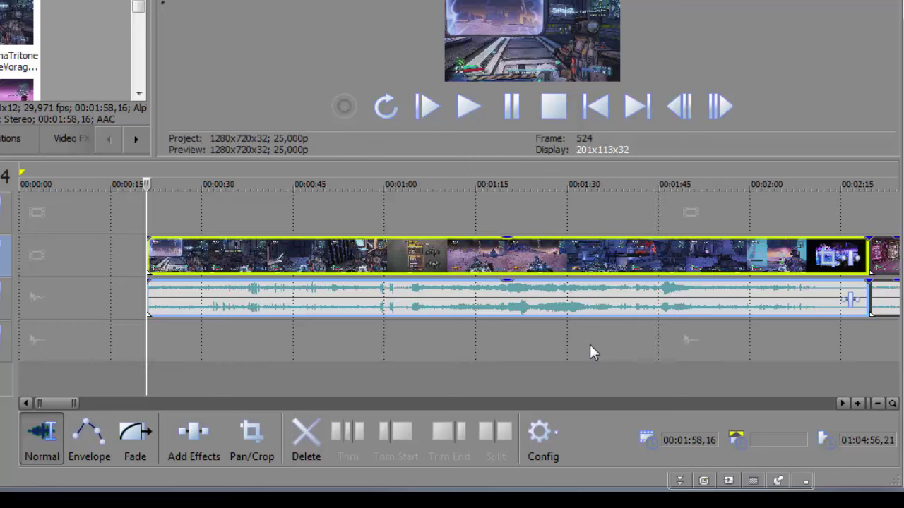
- Turn on Auto Ripple and move the first clip to the start of the timeline so the following clips shift along
{"action": "key", "text": "ctrl+l"}
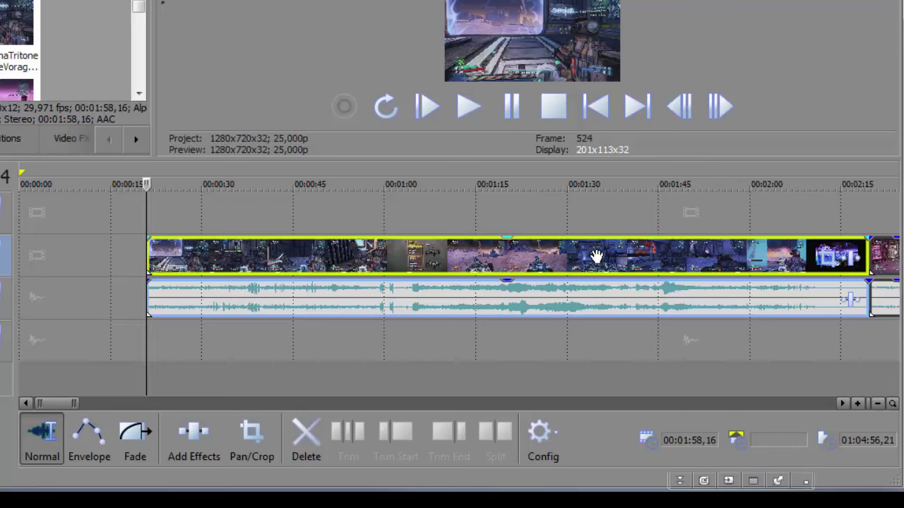
{"action": "left_click_drag", "start_coordinate": [596, 256], "coordinate": [459, 258]}
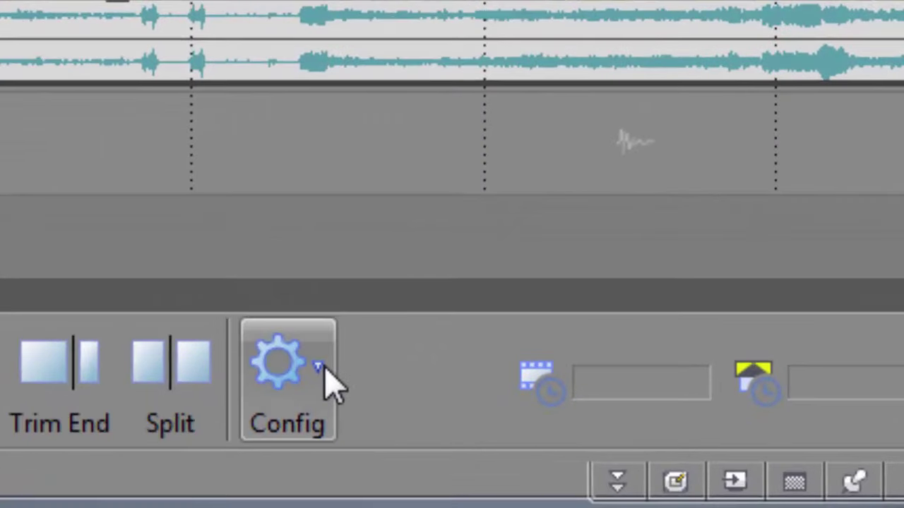
- Review the timeline editing options, including Auto Ripple, Automatic Crossfades and Enable Snapping
{"action": "left_click", "coordinate": [326, 369]}
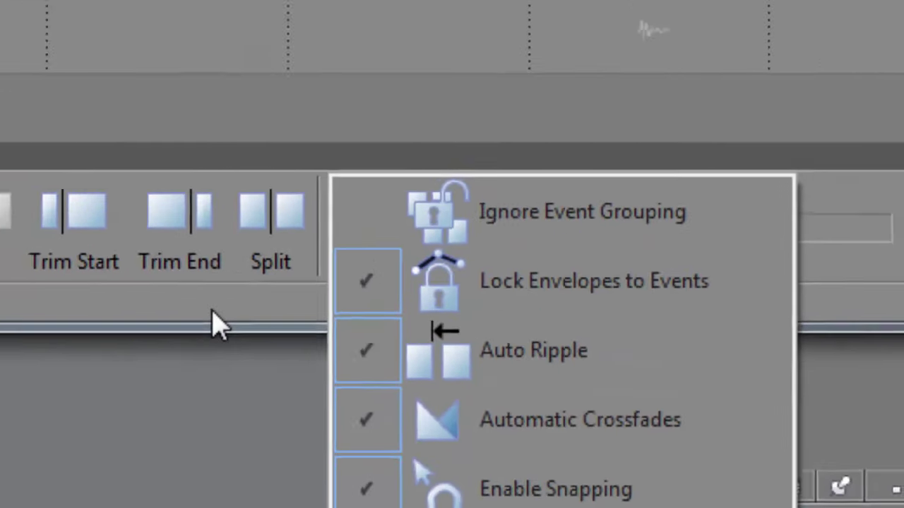
{"action": "left_click", "coordinate": [214, 325]}
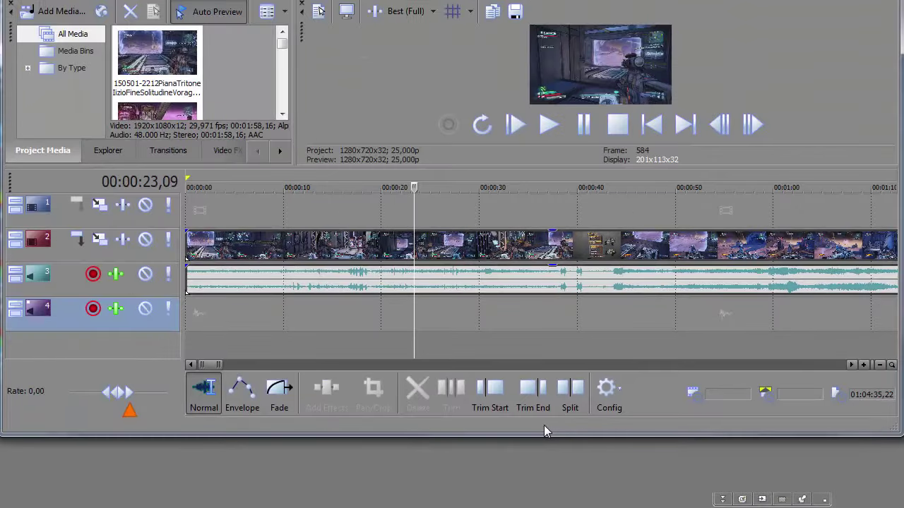
{"action": "left_click", "coordinate": [611, 401]}
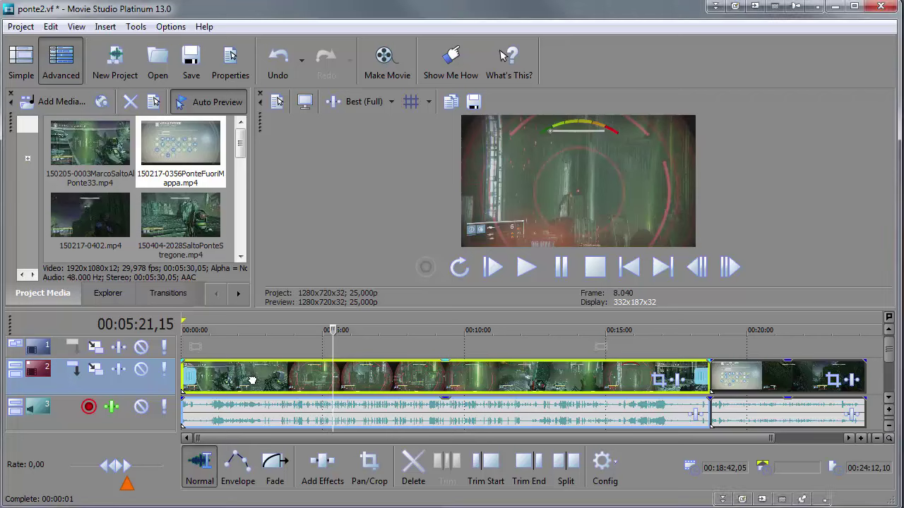
- Move the first clip of the ponte2 project later, to start at about 00:06:40, shifting the following clips with it
{"action": "left_click_drag", "start_coordinate": [252, 380], "coordinate": [416, 376]}
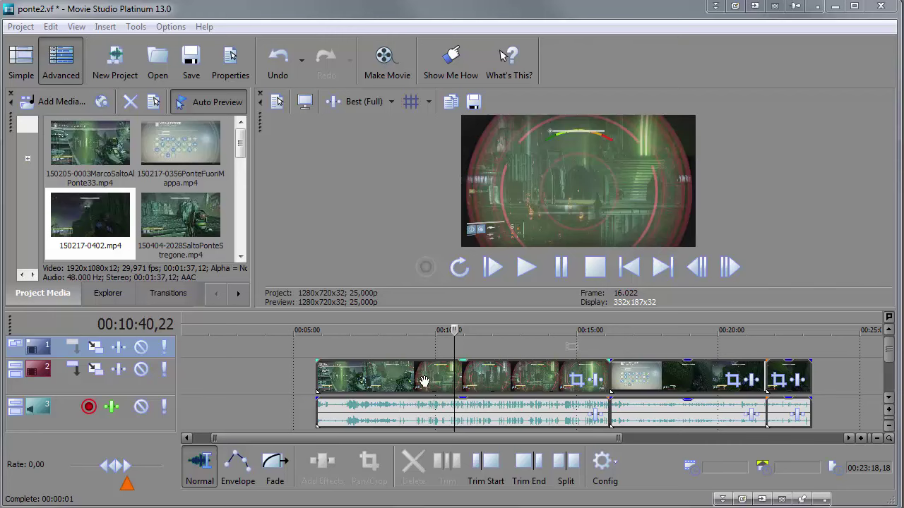
{"action": "left_click", "coordinate": [424, 382]}
{"action": "mouse_move", "coordinate": [424, 382]}
{"action": "left_mouse_down"}
{"action": "mouse_move", "coordinate": [601, 385]}
{"action": "mouse_move", "coordinate": [402, 385]}
{"action": "mouse_move", "coordinate": [544, 385]}
{"action": "mouse_move", "coordinate": [429, 385]}
{"action": "left_mouse_up"}
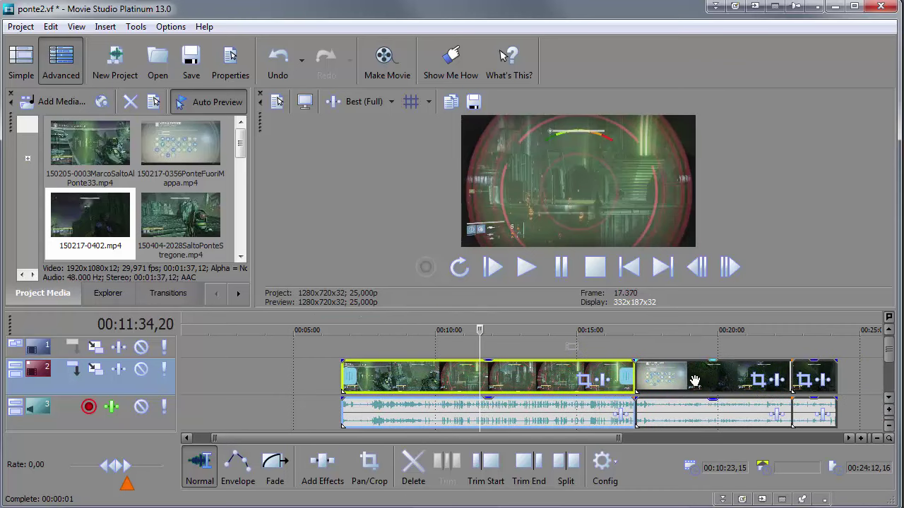
- Overlap the second clip with the first clip's end to crossfade them for about 2:05, and move it back off the first clip
{"action": "left_click", "coordinate": [694, 377]}
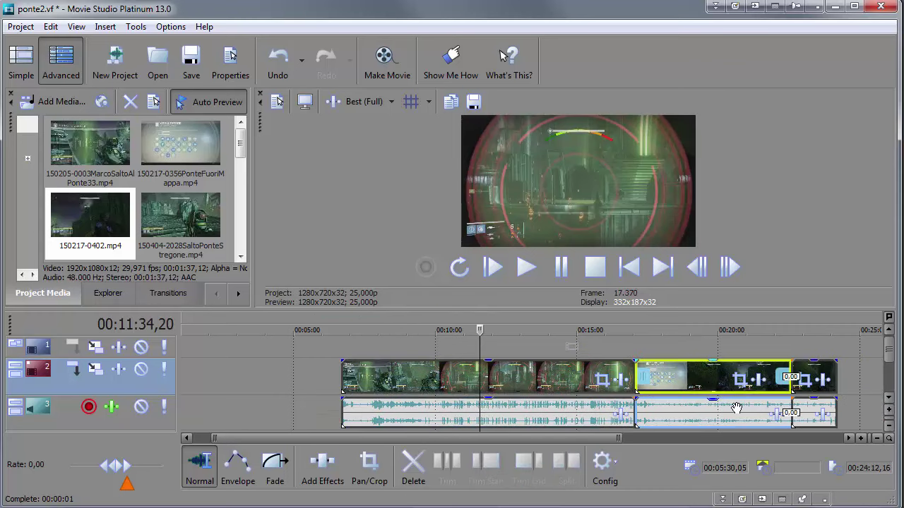
{"action": "left_click", "coordinate": [814, 377]}
{"action": "left_click", "coordinate": [674, 381]}
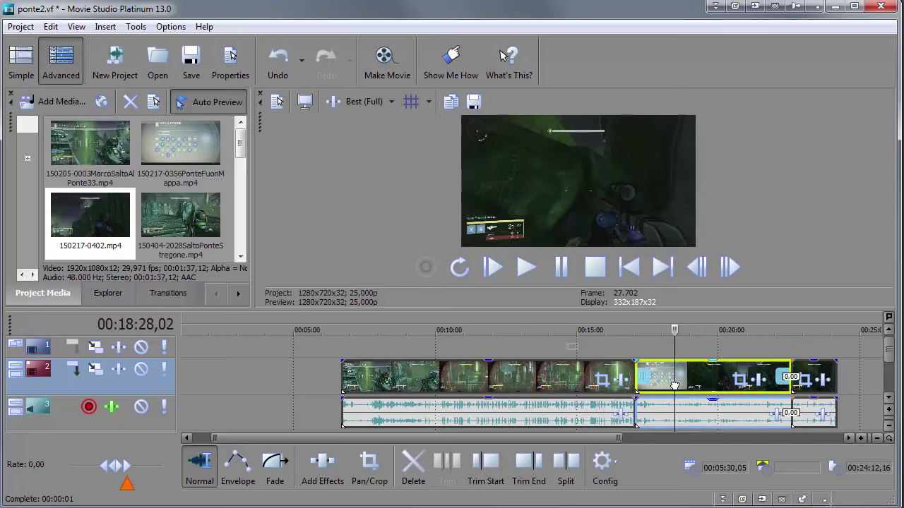
{"action": "left_click_drag", "start_coordinate": [719, 382], "coordinate": [667, 388]}
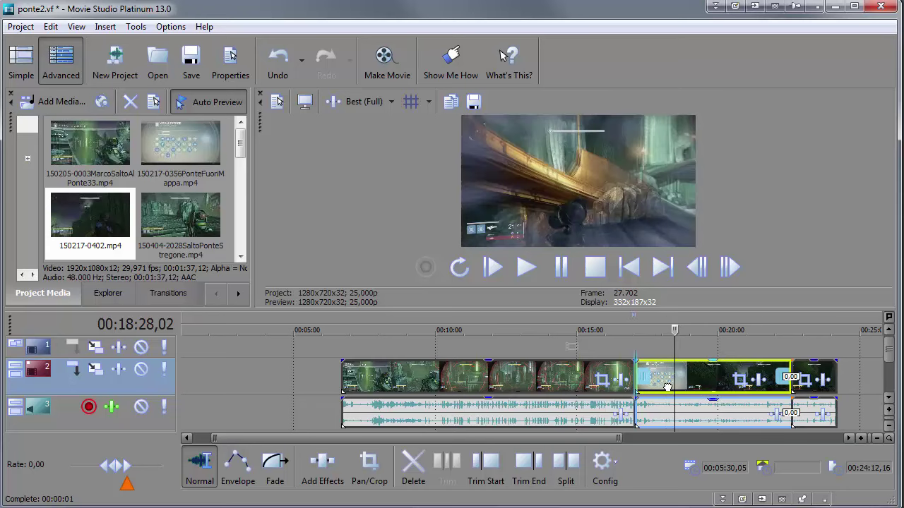
{"action": "left_click_drag", "start_coordinate": [665, 385], "coordinate": [598, 394]}
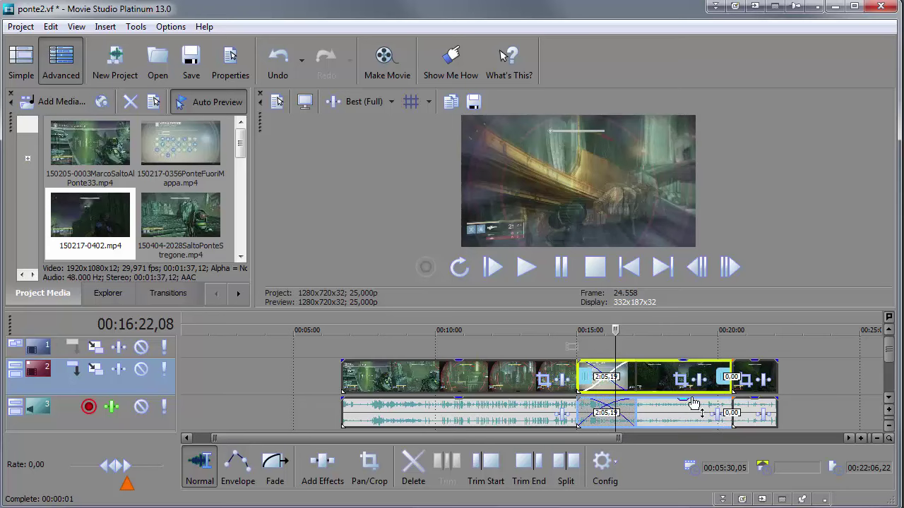
{"action": "left_click_drag", "start_coordinate": [650, 374], "coordinate": [712, 376]}
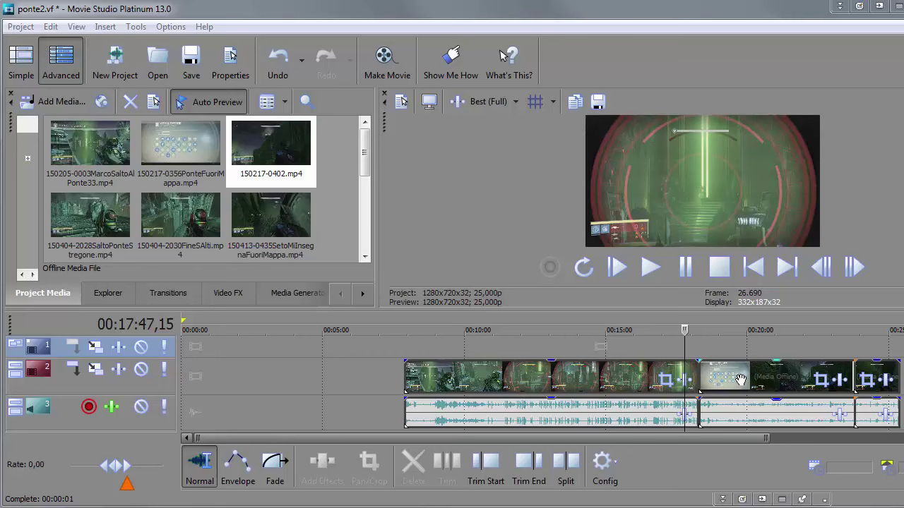
- Move the second clip to the start of the timeline, ahead of the long first clip
{"action": "left_click", "coordinate": [740, 380]}
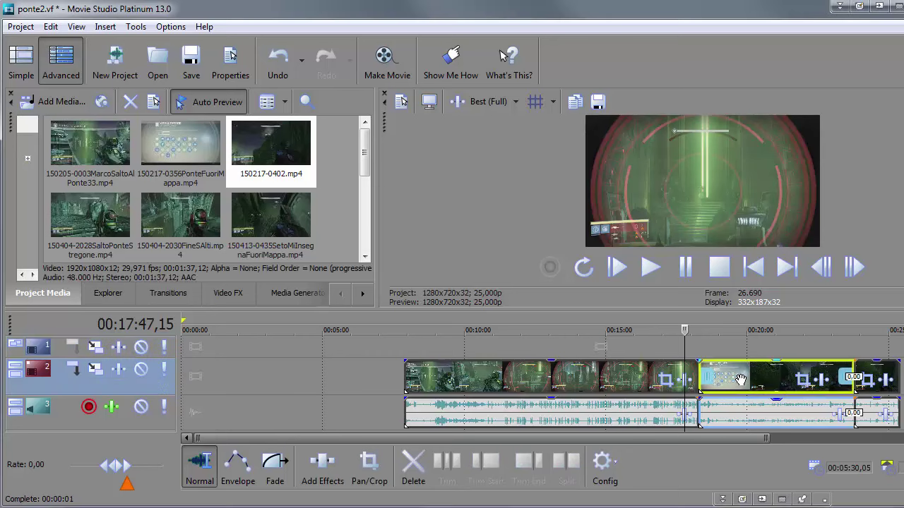
{"action": "left_click_drag", "start_coordinate": [740, 380], "coordinate": [248, 387]}
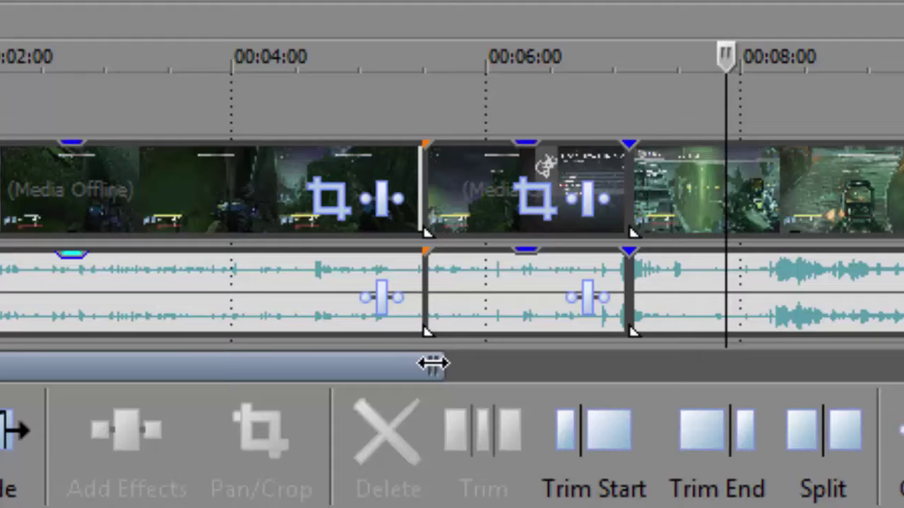
- Zoom the timeline out to show the whole project and move the playhead to 00:19:10,12
{"action": "left_click_drag", "start_coordinate": [433, 364], "coordinate": [888, 372]}
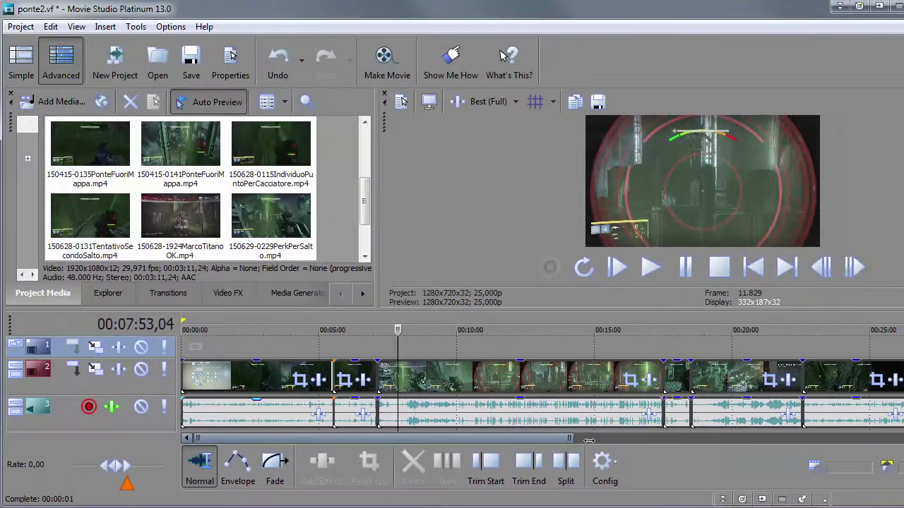
{"action": "left_click_drag", "start_coordinate": [589, 440], "coordinate": [903, 442]}
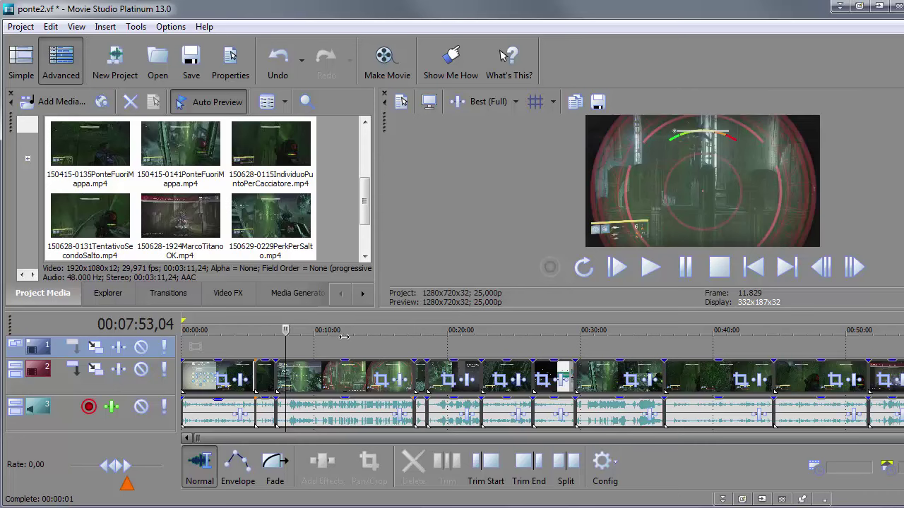
{"action": "left_click_drag", "start_coordinate": [343, 337], "coordinate": [436, 329]}
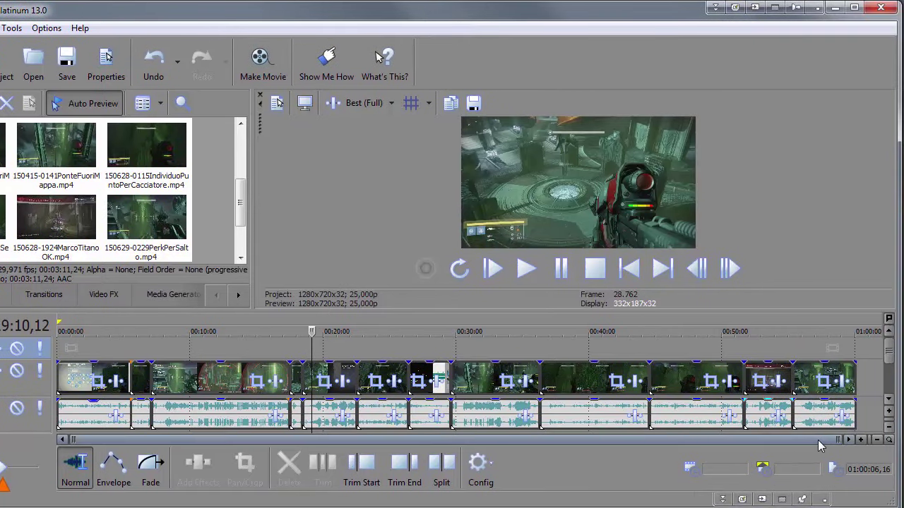
- Zoom the timeline back in from the whole-project view and scrub the playhead forward over the clips
{"action": "left_click_drag", "start_coordinate": [836, 439], "coordinate": [418, 452]}
{"action": "left_click_drag", "start_coordinate": [478, 441], "coordinate": [402, 440]}
{"action": "left_click_drag", "start_coordinate": [466, 330], "coordinate": [655, 327]}
{"action": "left_click", "coordinate": [801, 499]}
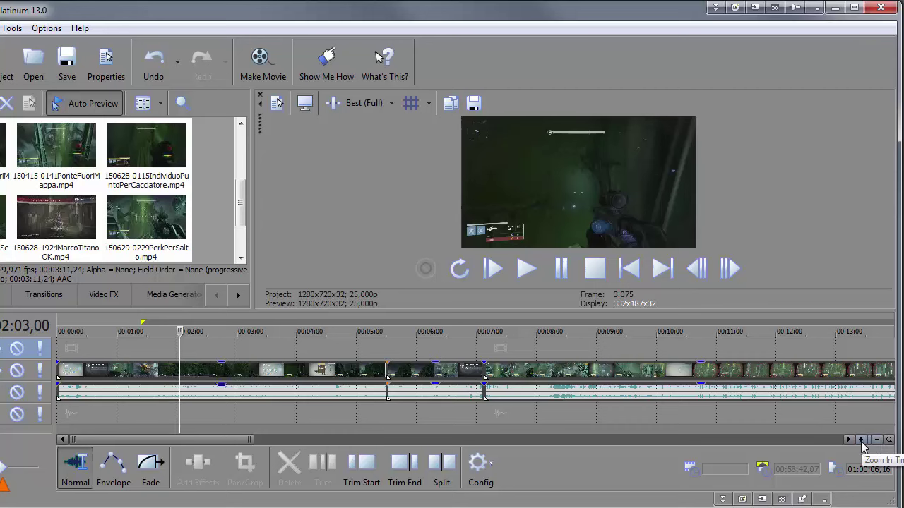
- Zoom the timeline in to individual frames, back out to the whole project, and into an area around 00:10:00
{"action": "left_click", "coordinate": [861, 442]}
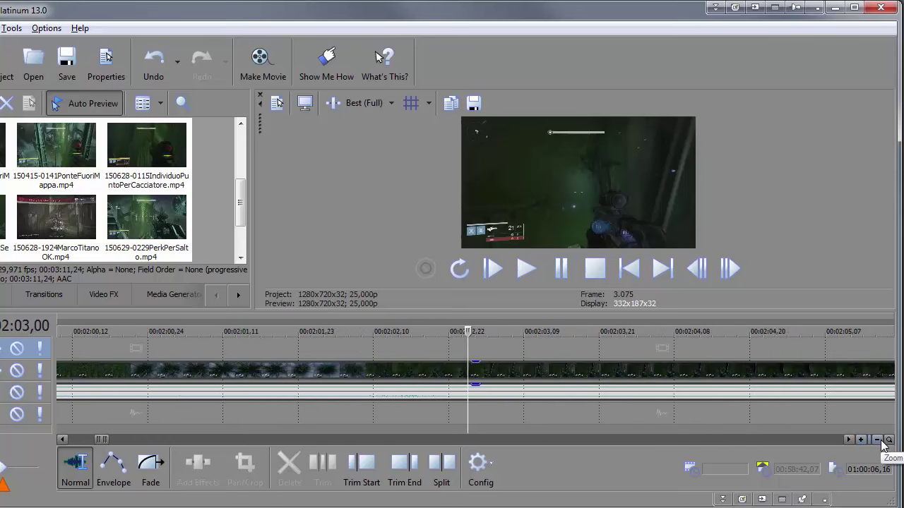
{"action": "left_click", "coordinate": [881, 441]}
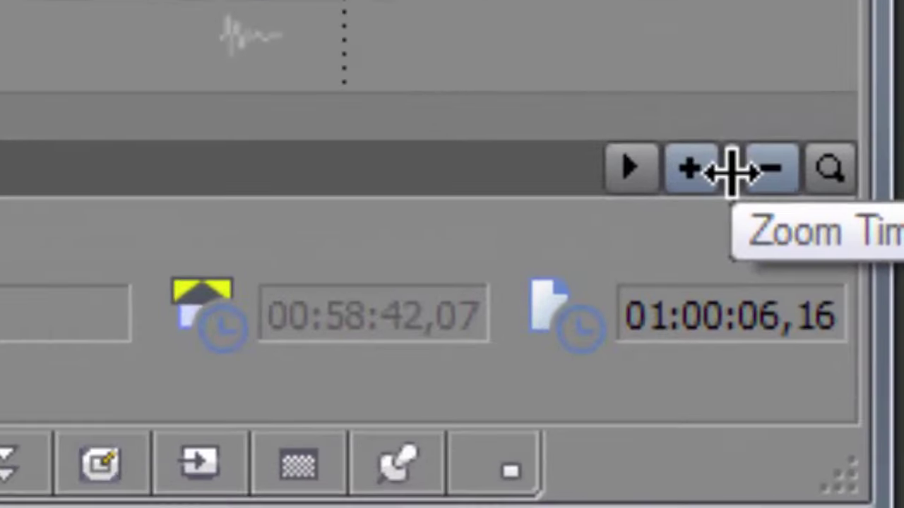
{"action": "left_click", "coordinate": [692, 172]}
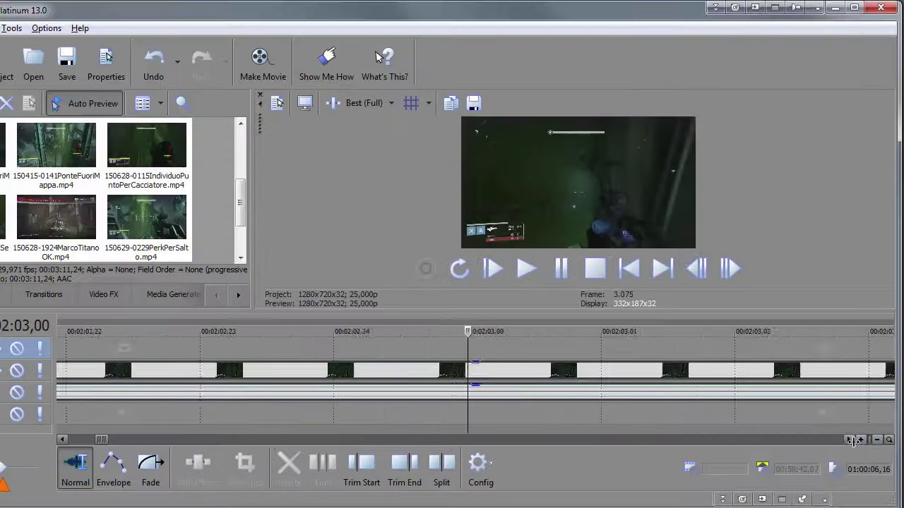
{"action": "scroll", "coordinate": [854, 440], "scroll_direction": "down", "scroll_amount": 5}
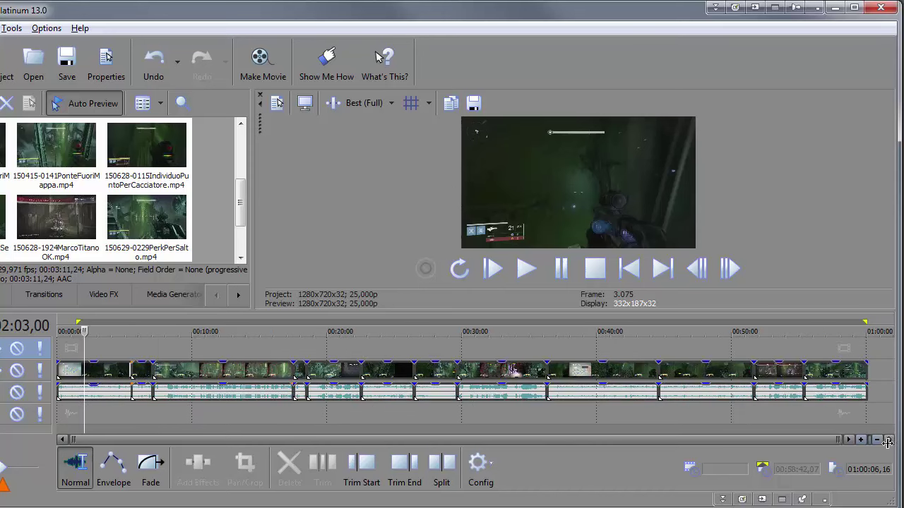
{"action": "scroll", "coordinate": [865, 443], "scroll_direction": "down", "scroll_amount": 4}
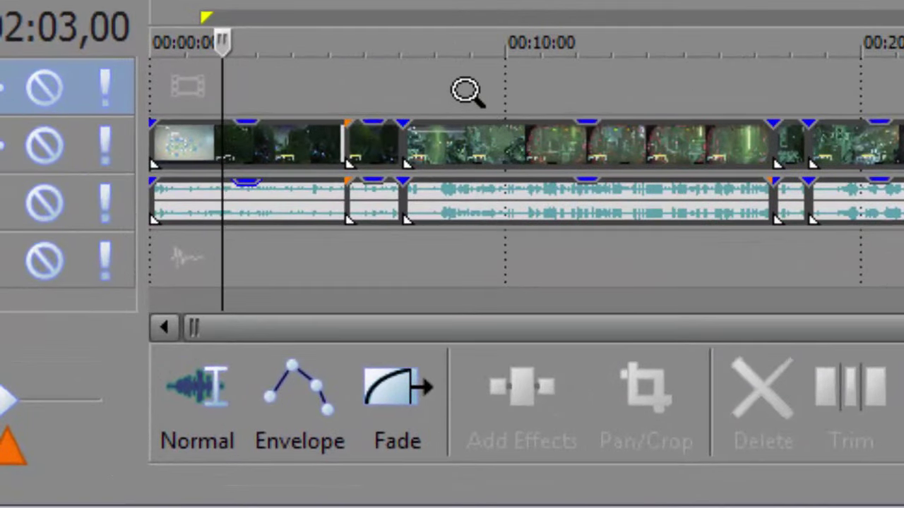
{"action": "left_click_drag", "start_coordinate": [475, 106], "coordinate": [540, 237]}
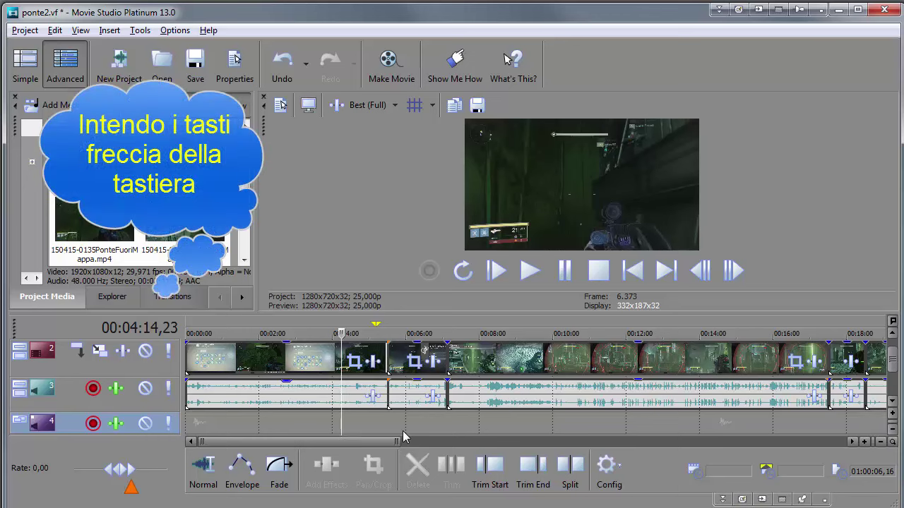
- Zoom the timeline in to frame level around the playhead at 00:04:14,23
{"action": "key", "text": "Up"}
{"action": "key", "text": "Up"}
{"action": "key", "text": "Up"}
{"action": "key", "text": "Up"}
{"action": "key", "text": "Up"}
{"action": "key", "text": "Up"}
{"action": "key", "text": "Up"}
{"action": "key", "text": "Up"}
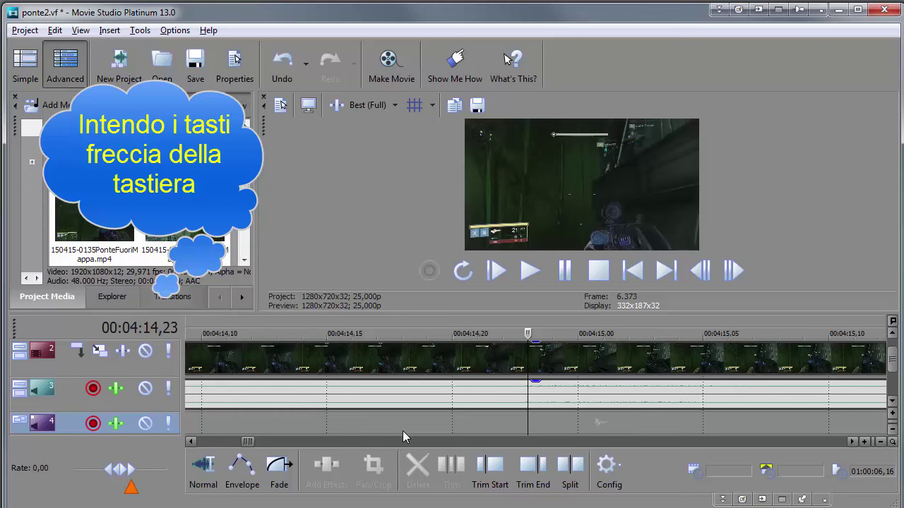
- Zoom the timeline back out from frame level until several clips fit in view
{"action": "key", "text": "Down"}
{"action": "key", "text": "Down"}
{"action": "key", "text": "Down"}
{"action": "key", "text": "Down"}
{"action": "key", "text": "Down"}
{"action": "key", "text": "Down"}
{"action": "key", "text": "Down"}
{"action": "key", "text": "Down"}
{"action": "key", "text": "Down"}
{"action": "key", "text": "Down"}
{"action": "key", "text": "Down"}
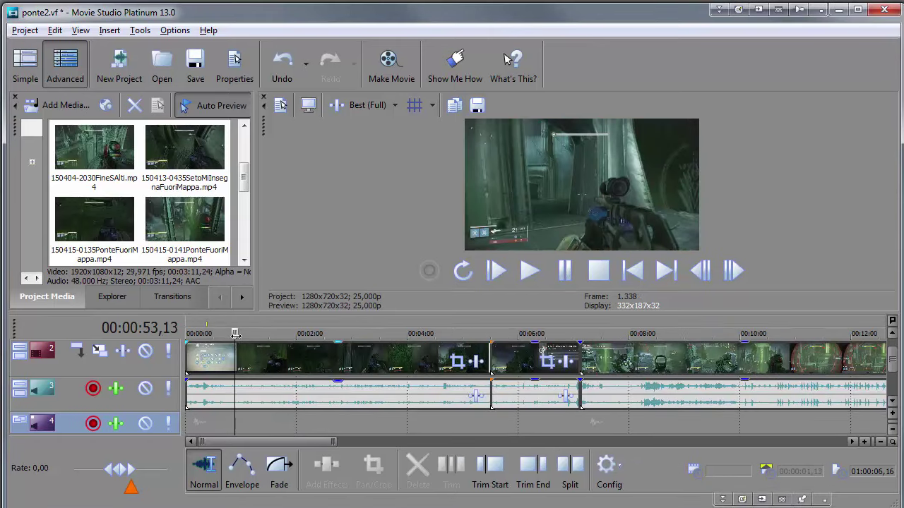
- Move the playhead to 00:01:38,15 and advance it in single-frame steps to 00:01:38,19
{"action": "mouse_move", "coordinate": [235, 333]}
{"action": "left_mouse_down"}
{"action": "mouse_move", "coordinate": [299, 335]}
{"action": "mouse_move", "coordinate": [278, 339]}
{"action": "left_mouse_up"}
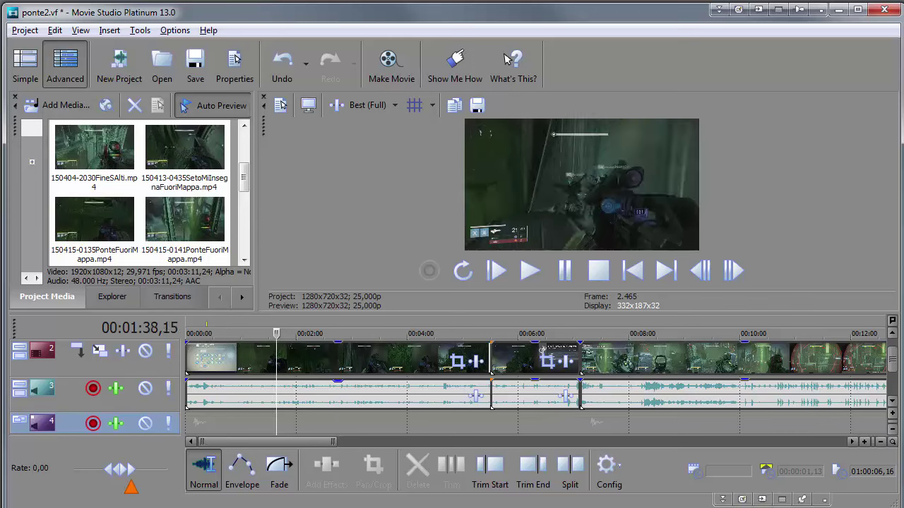
{"action": "key", "text": "space"}
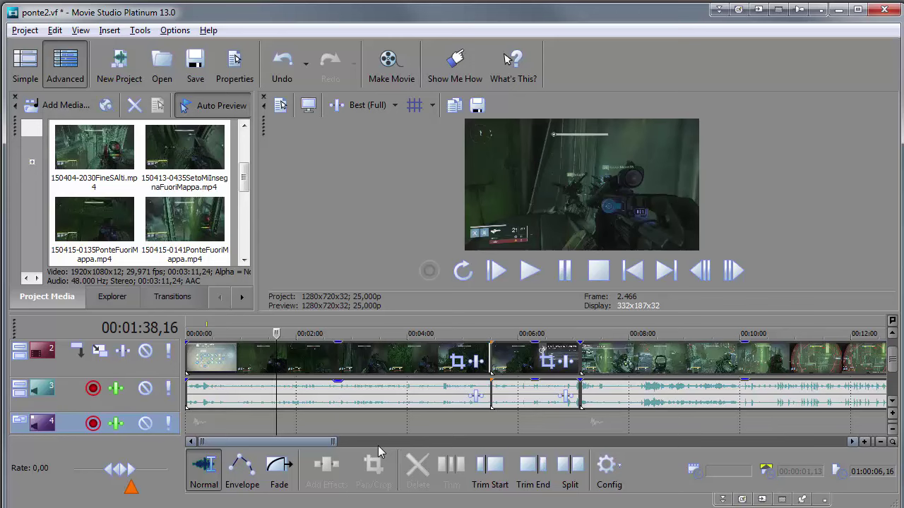
{"action": "key", "text": "Right"}
{"action": "key", "text": "Right"}
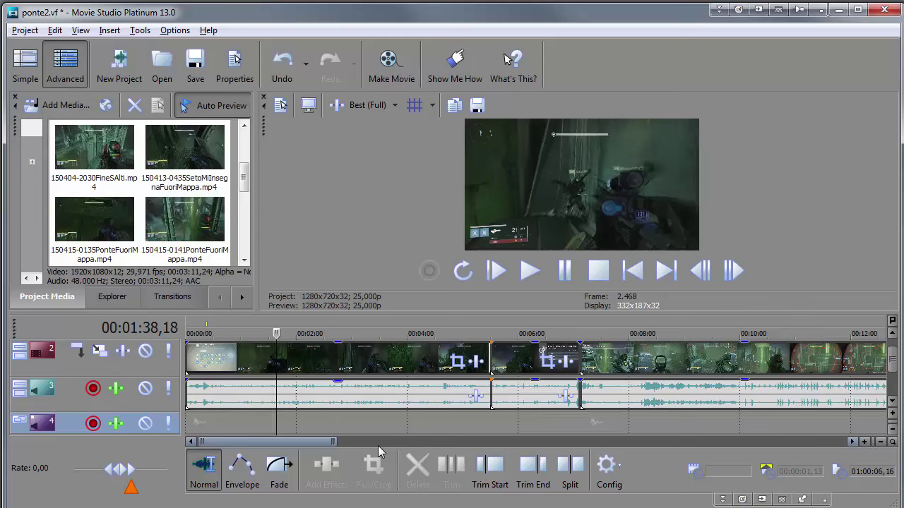
{"action": "key", "text": "Right"}
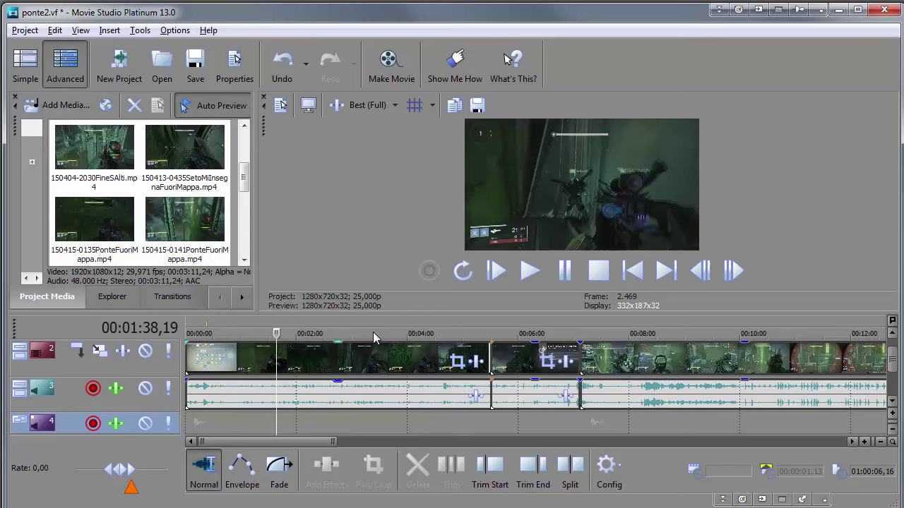
- Place the playhead at 00:05:04,07 and review the Navigate commands for moving it
{"action": "left_click", "coordinate": [467, 422]}
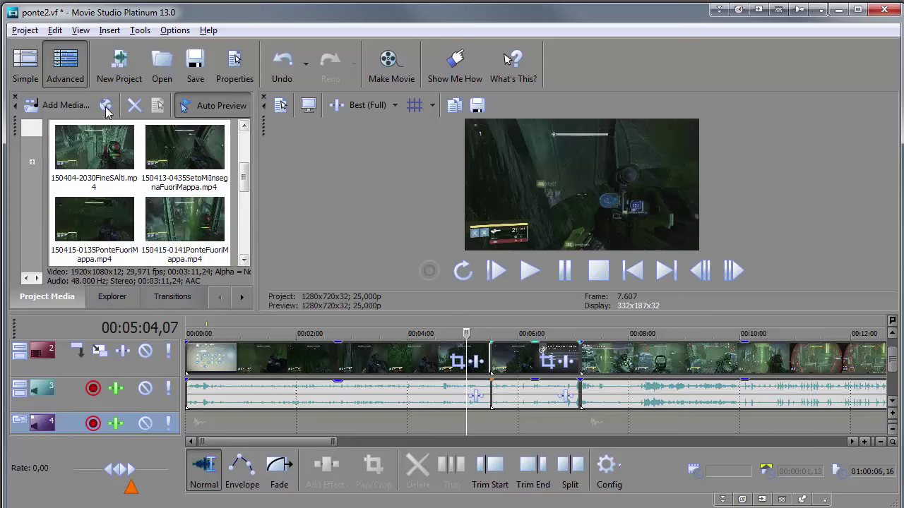
{"action": "left_click", "coordinate": [63, 32]}
{"action": "mouse_move", "coordinate": [120, 266]}
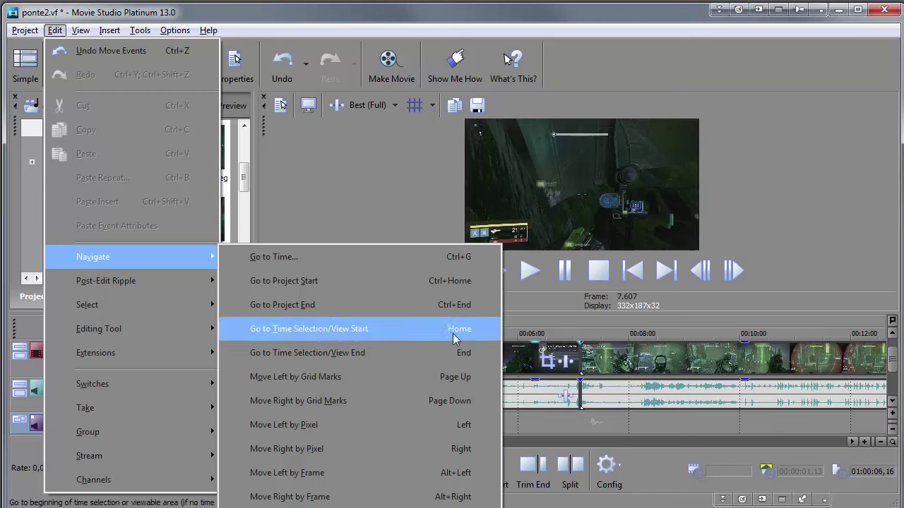
{"action": "key", "text": "Escape"}
{"action": "key", "text": "Escape"}
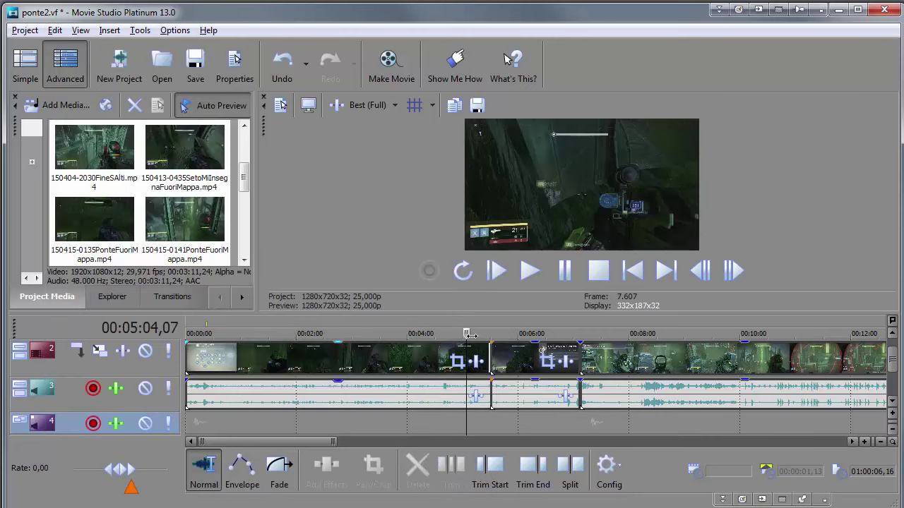
- Select the time range from 00:03:22,15 to 00:05:09,16 and jump the playhead between its start and end
{"action": "left_click_drag", "start_coordinate": [464, 333], "coordinate": [365, 337]}
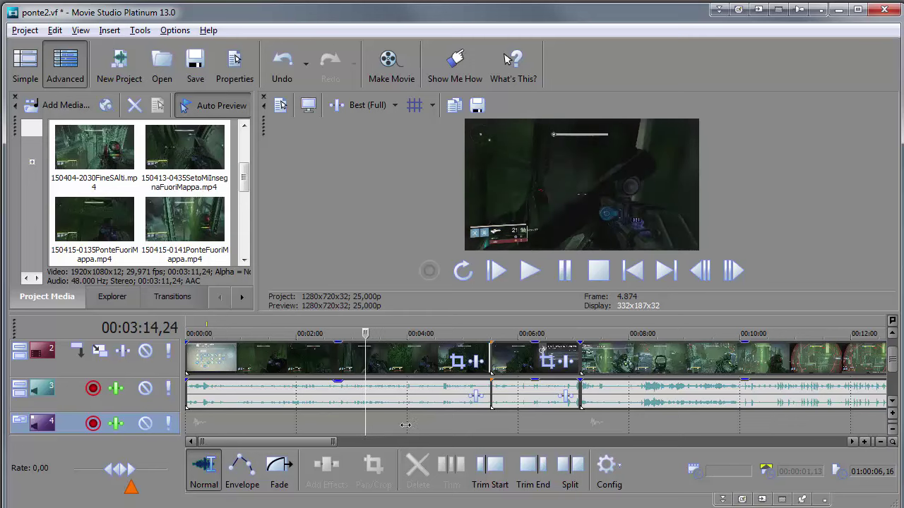
{"action": "left_click_drag", "start_coordinate": [372, 424], "coordinate": [471, 424]}
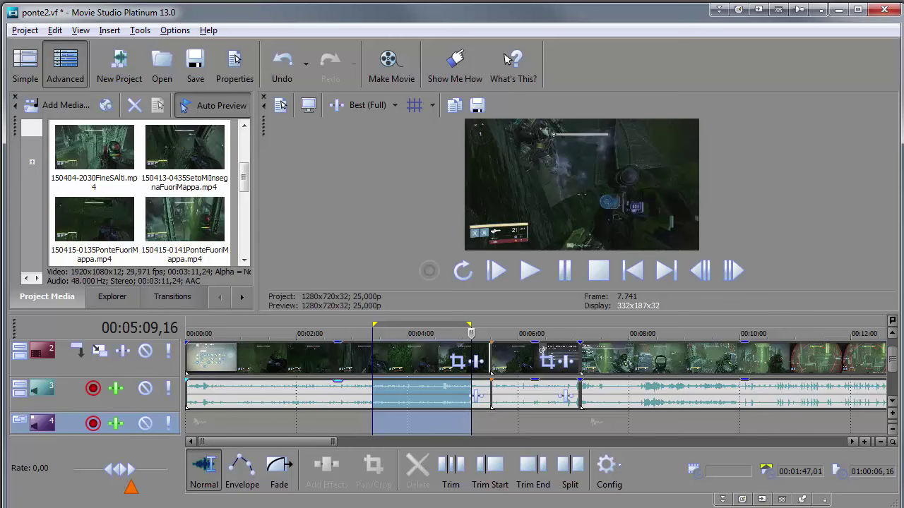
{"action": "key", "text": "Home"}
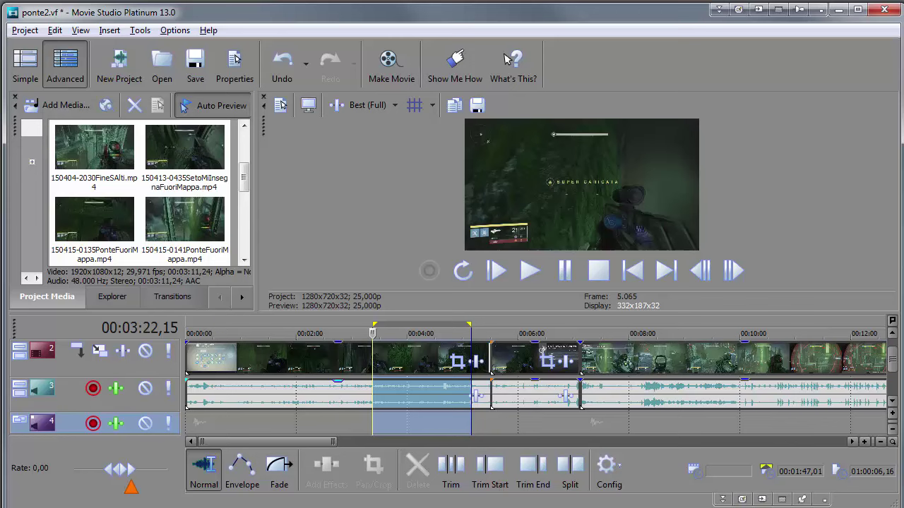
{"action": "key", "text": "End"}
{"action": "key", "text": "Home"}
{"action": "key", "text": "End"}
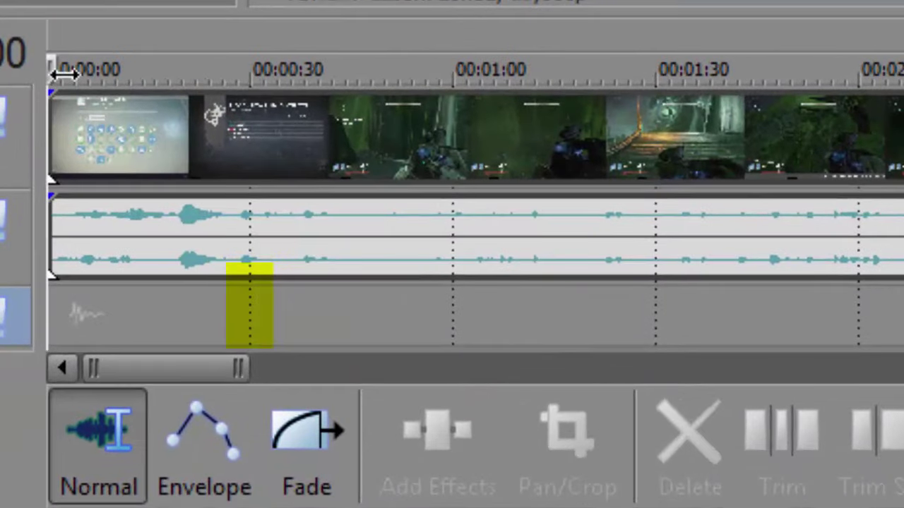
- Return the playhead to the project start, zoom to frame level, and advance it by grid marks to 00:00:00,20
{"action": "mouse_move", "coordinate": [64, 81]}
{"action": "left_mouse_down"}
{"action": "mouse_move", "coordinate": [168, 84]}
{"action": "mouse_move", "coordinate": [50, 79]}
{"action": "left_mouse_up"}
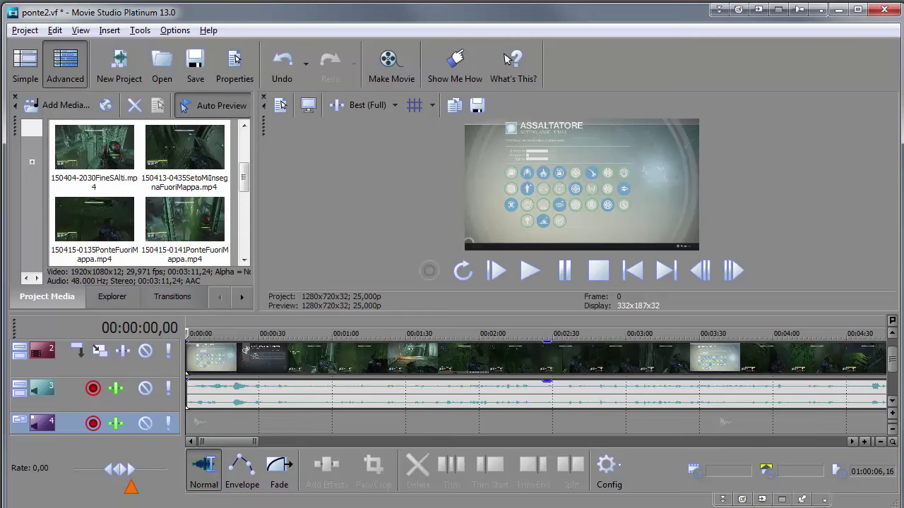
{"action": "scroll", "coordinate": [496, 445], "scroll_direction": "up", "scroll_amount": 10}
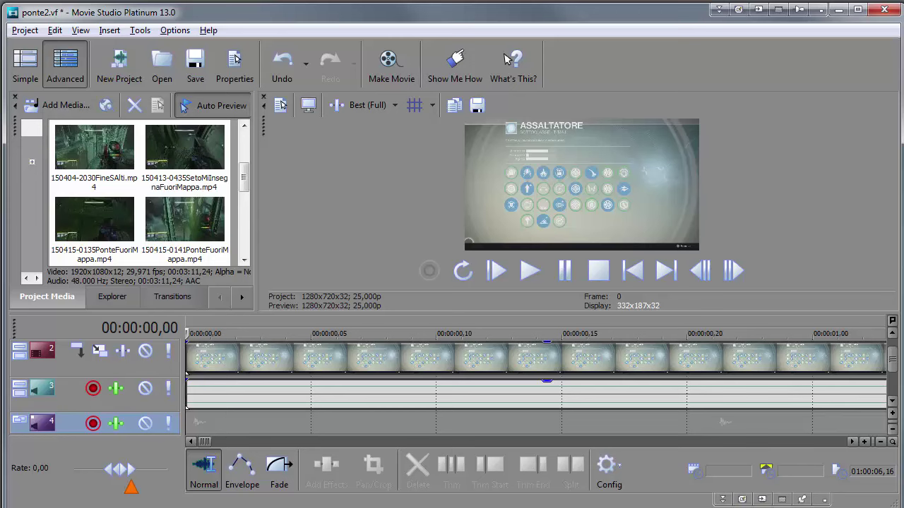
{"action": "left_click", "coordinate": [310, 333]}
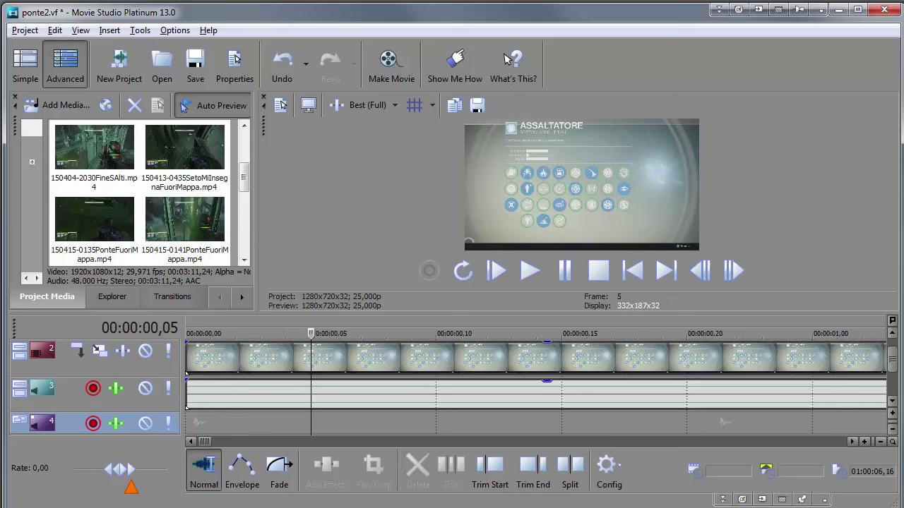
{"action": "left_click", "coordinate": [436, 333]}
{"action": "key", "text": "Page_Down"}
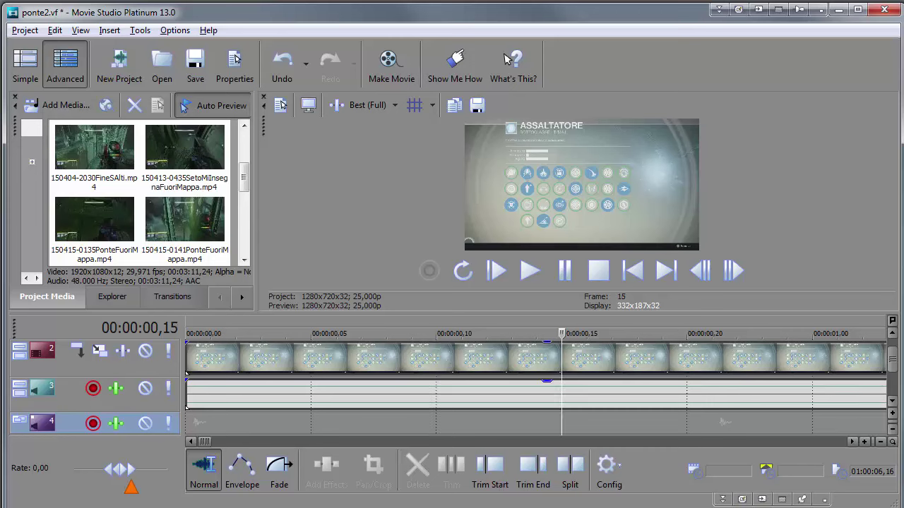
{"action": "key", "text": "Page_Down"}
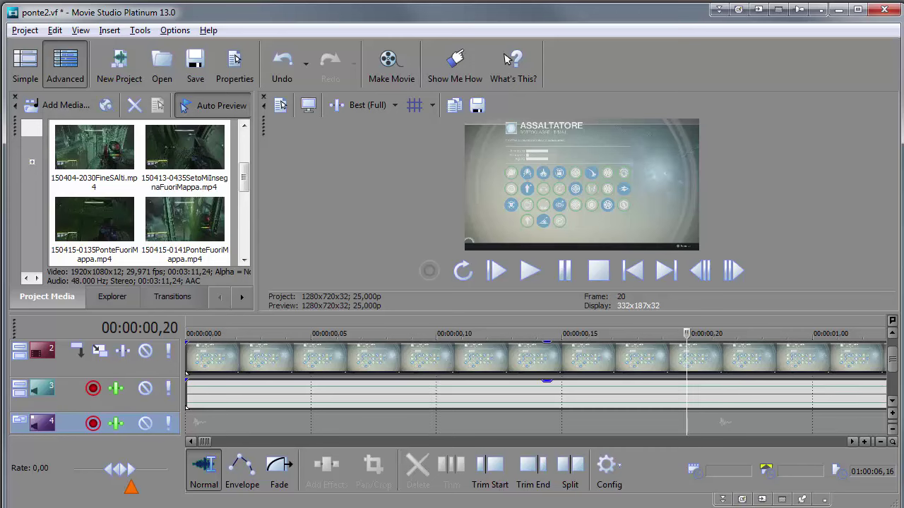
- Move the playhead back by grid marks from 00:00:00,20 to the project start
{"action": "key", "text": "Page_Up"}
{"action": "key", "text": "Page_Up"}
{"action": "key", "text": "Page_Up"}
{"action": "key", "text": "Page_Up"}
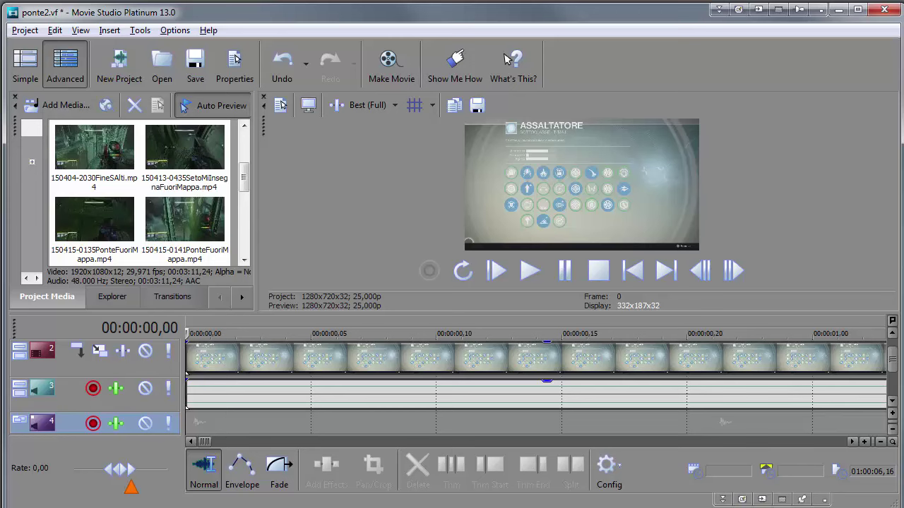
- Zoom the timeline out to 15-second grid marks and advance the playhead by grid marks to 00:01:15,00
{"action": "key", "text": "Down"}
{"action": "key", "text": "Down"}
{"action": "key", "text": "Down"}
{"action": "key", "text": "Down"}
{"action": "key", "text": "Down"}
{"action": "key", "text": "Down"}
{"action": "key", "text": "Down"}
{"action": "key", "text": "Down"}
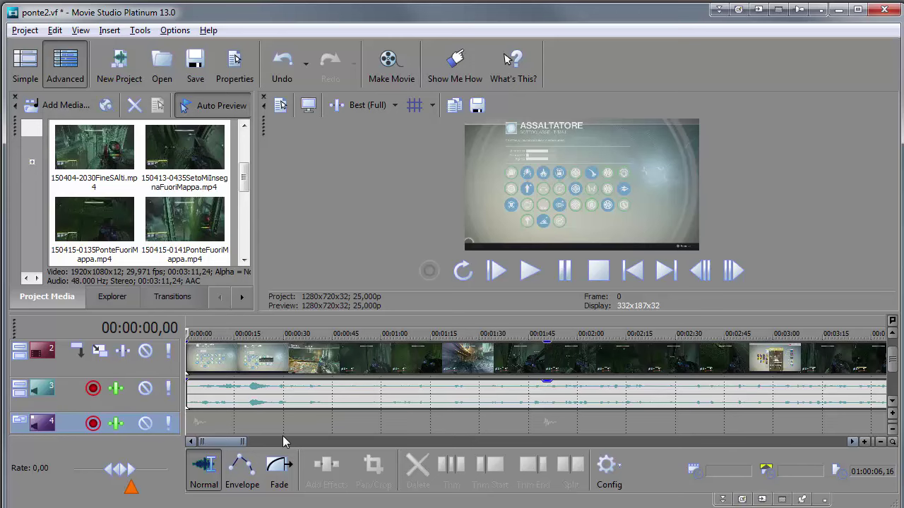
{"action": "key", "text": "Page_Down"}
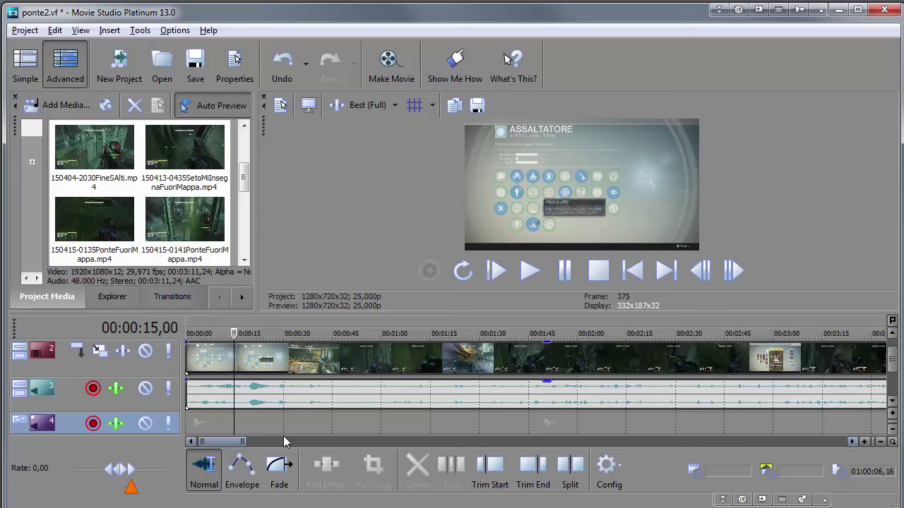
{"action": "left_click", "coordinate": [285, 442]}
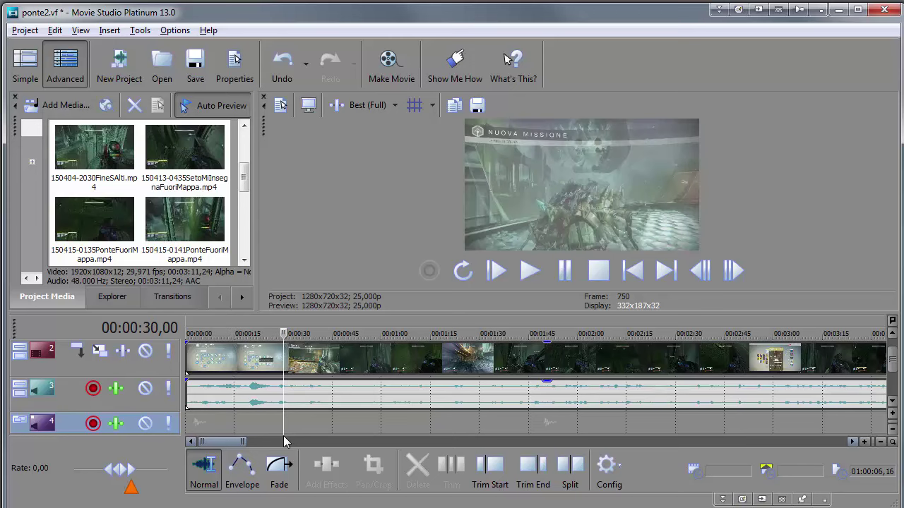
{"action": "key", "text": "Page_Down"}
{"action": "key", "text": "Page_Down"}
{"action": "key", "text": "Page_Down"}
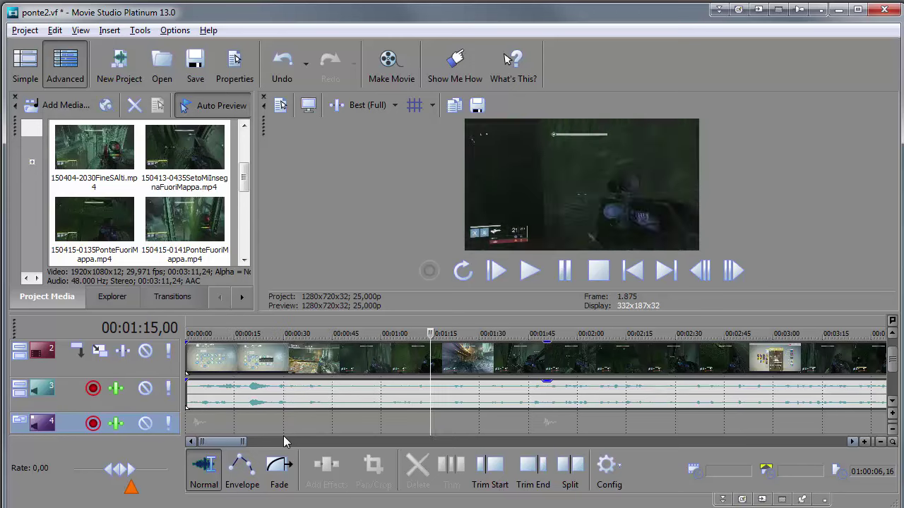
- Move the playhead back two grid marks to 00:00:45,00, and place it at 00:00:30,12
{"action": "key", "text": "Page_Up"}
{"action": "key", "text": "Page_Up"}
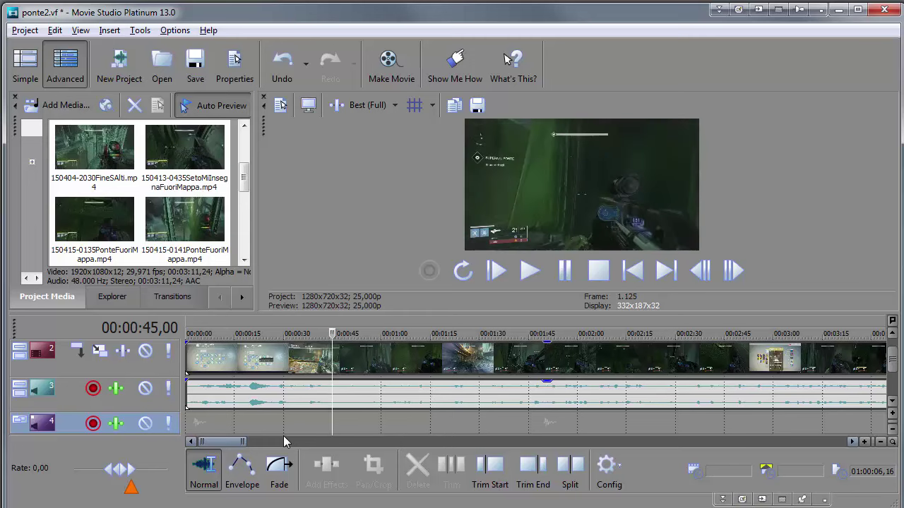
{"action": "left_click", "coordinate": [284, 441]}
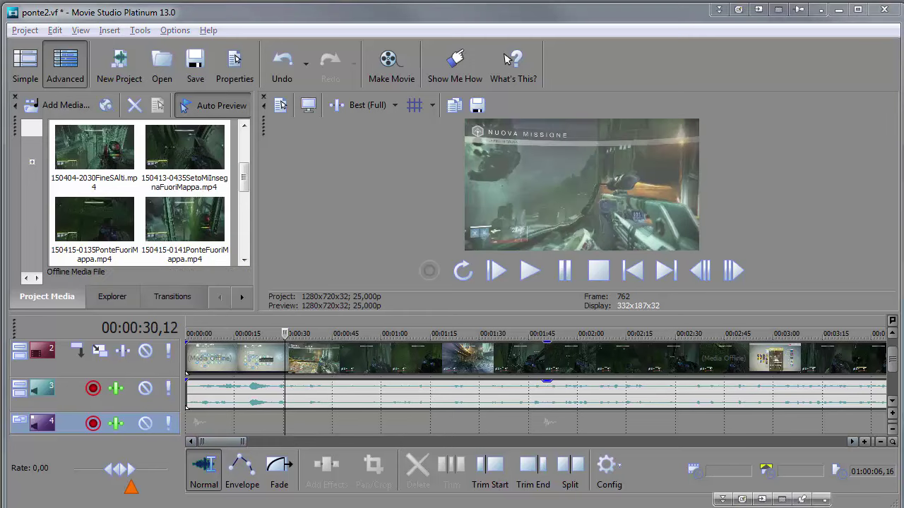